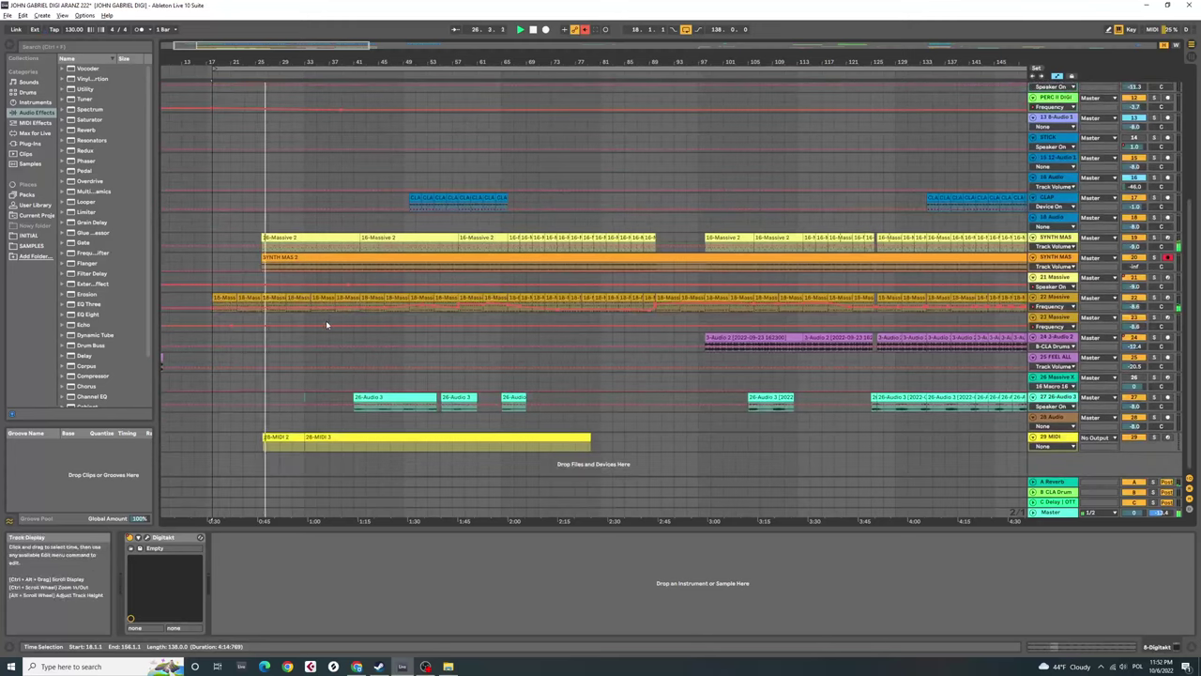
- Inspect the device chains of the SYNTH MASSIVE and PERC DIGI tracks during arrangement playback
ctrl+scroll(331, 325, down, 3)
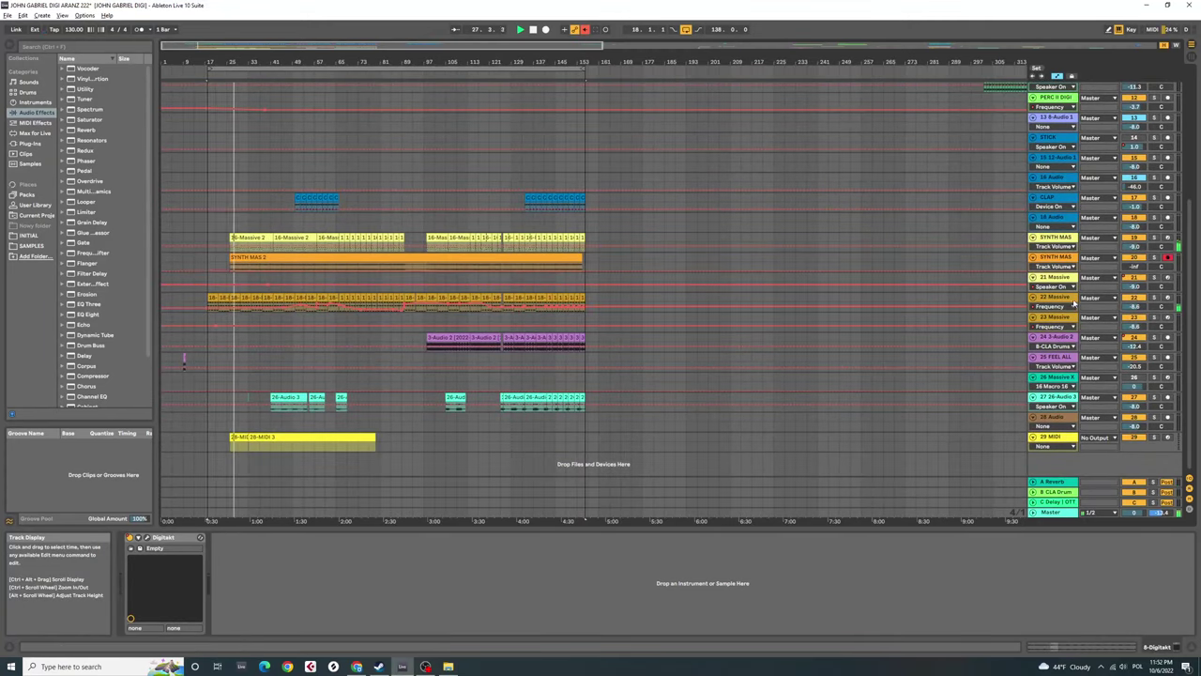
click(1063, 239)
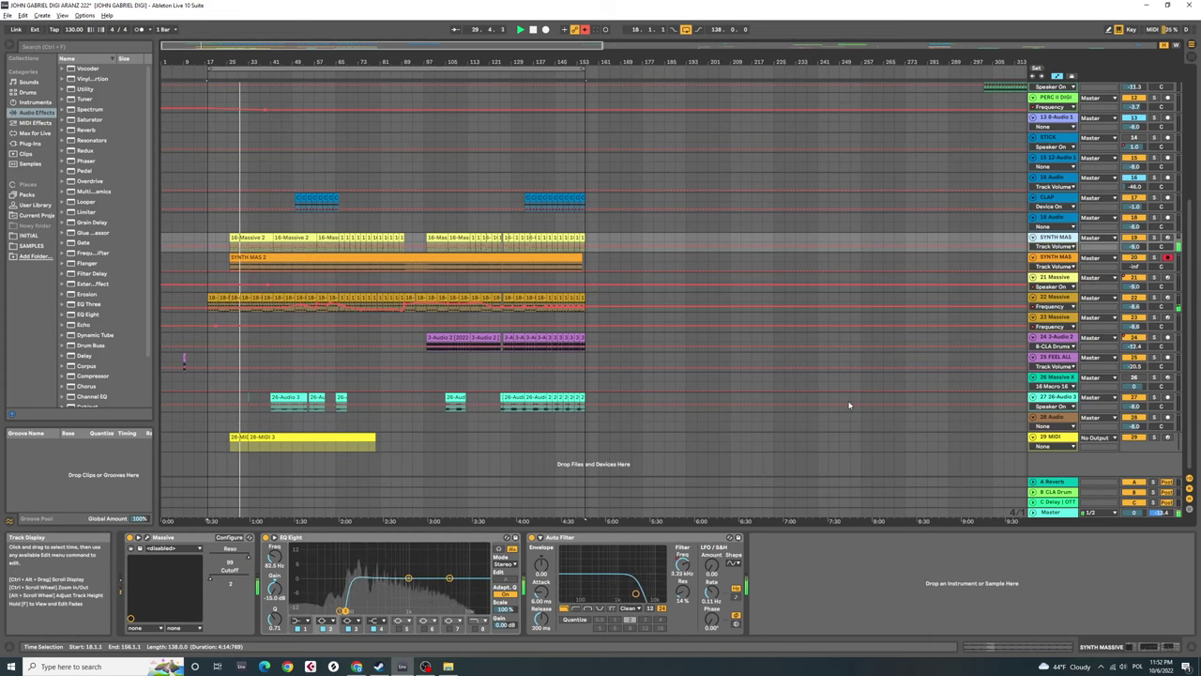
scroll(850, 405, up, 5)
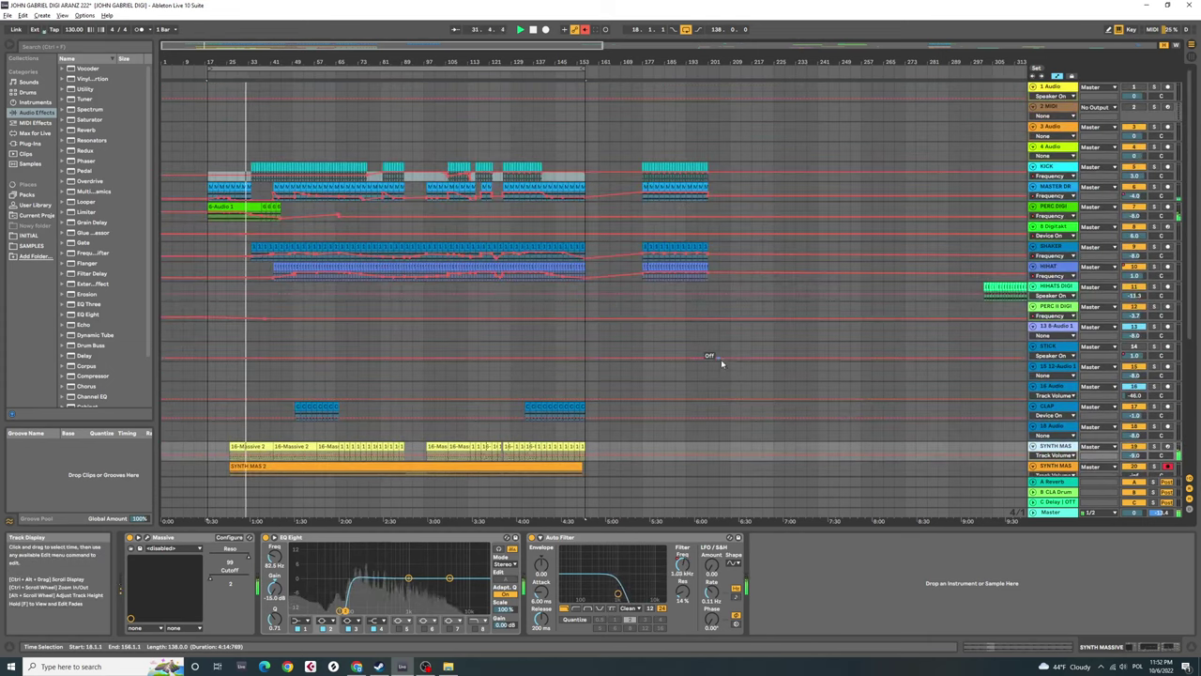
click(1071, 214)
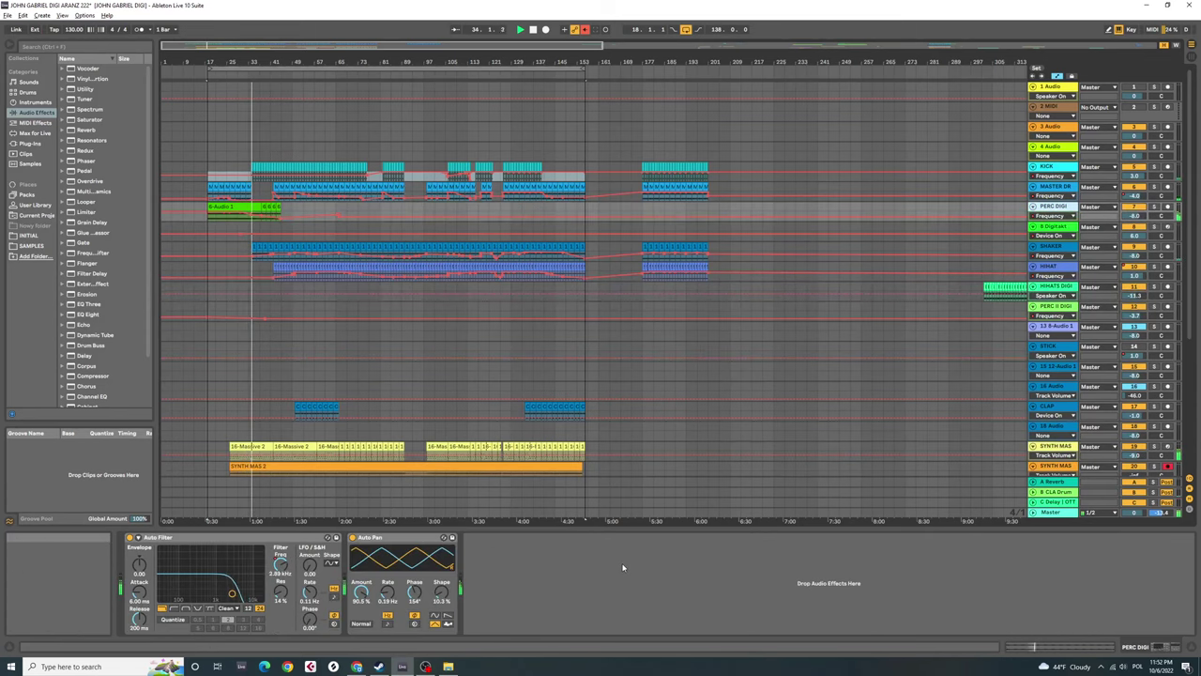
key(Tab)
key(Tab)
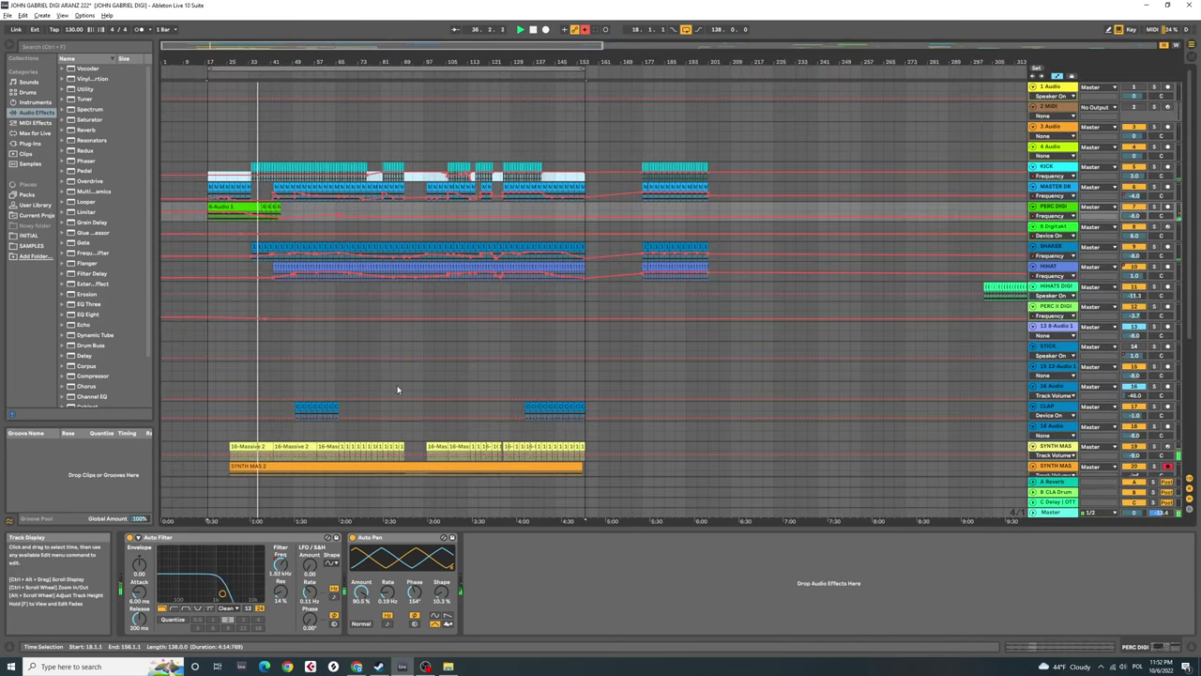
- Inspect the 21-Massive track's devices and view the Massive synth's settings on the SYNTH MASSIVE track, closing its plug-in window
scroll(852, 378, down, 2)
scroll(852, 378, down, 1)
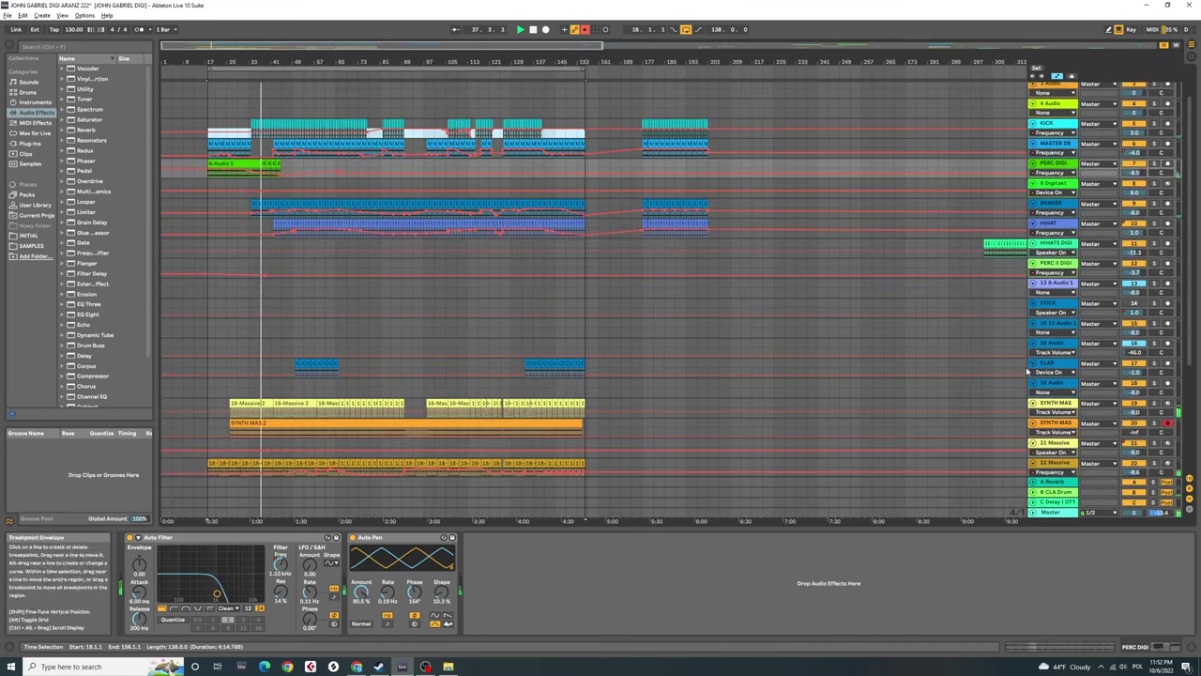
click(1057, 442)
scroll(1058, 440, down, 3)
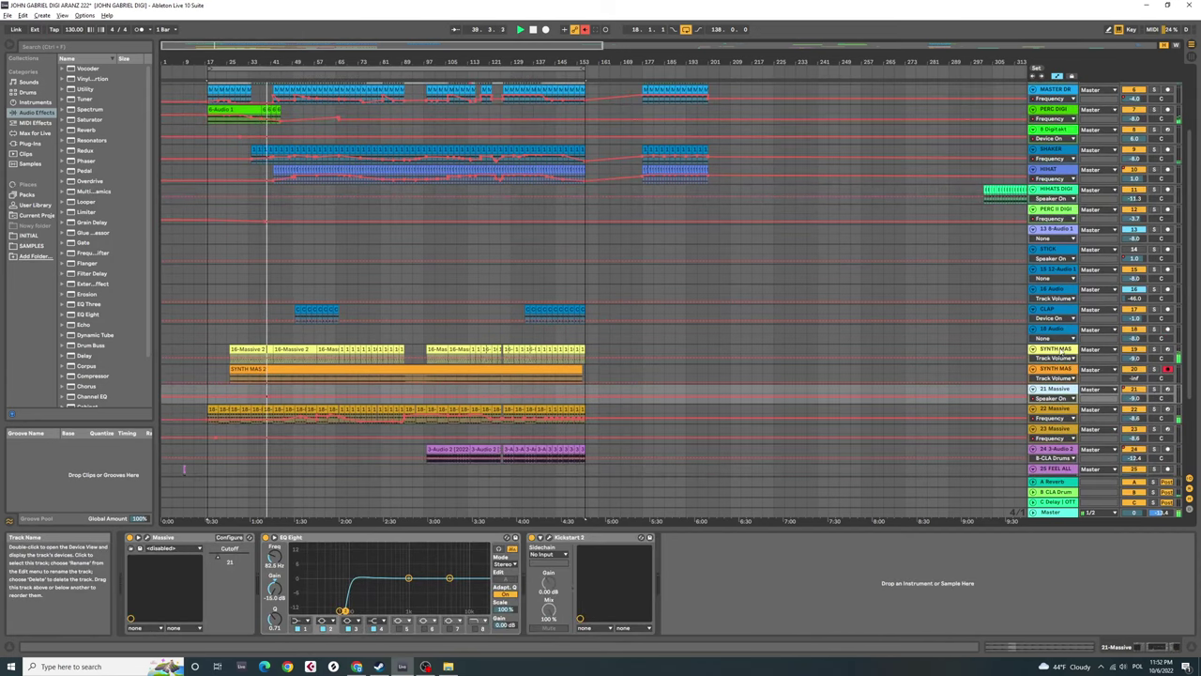
click(1064, 358)
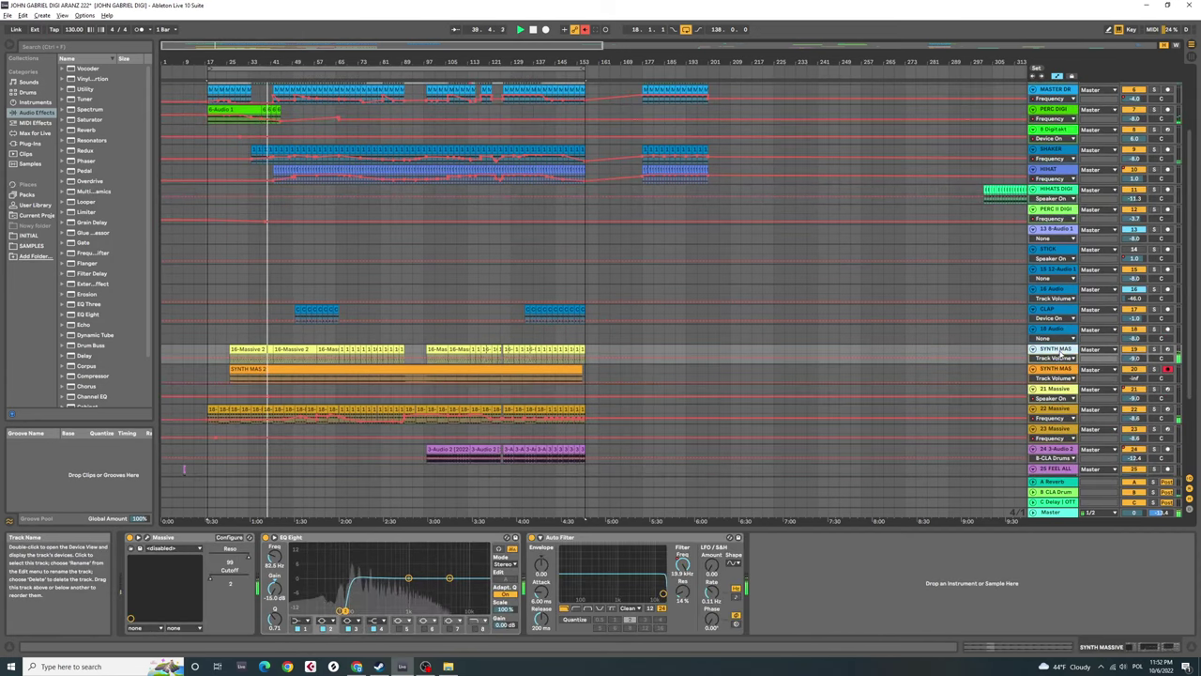
click(148, 540)
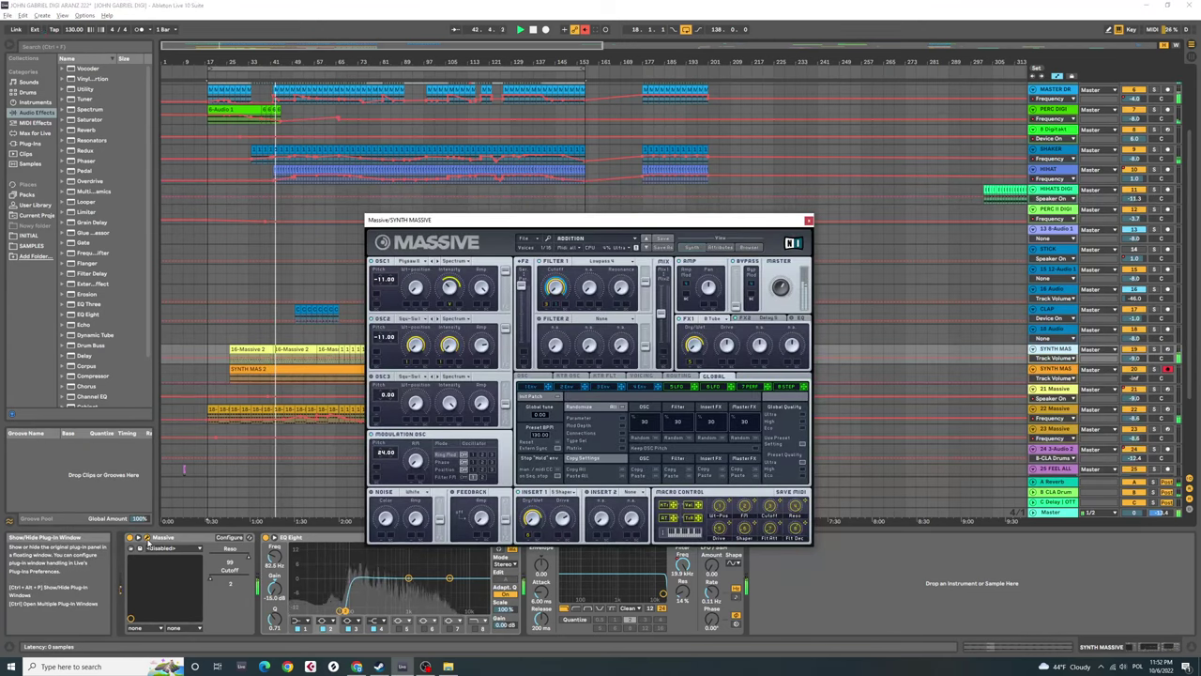
click(148, 540)
- Look over the arrangement's tracks and inspect the device chains of 21-Massive and 22-Massive
scroll(407, 407, up, 2)
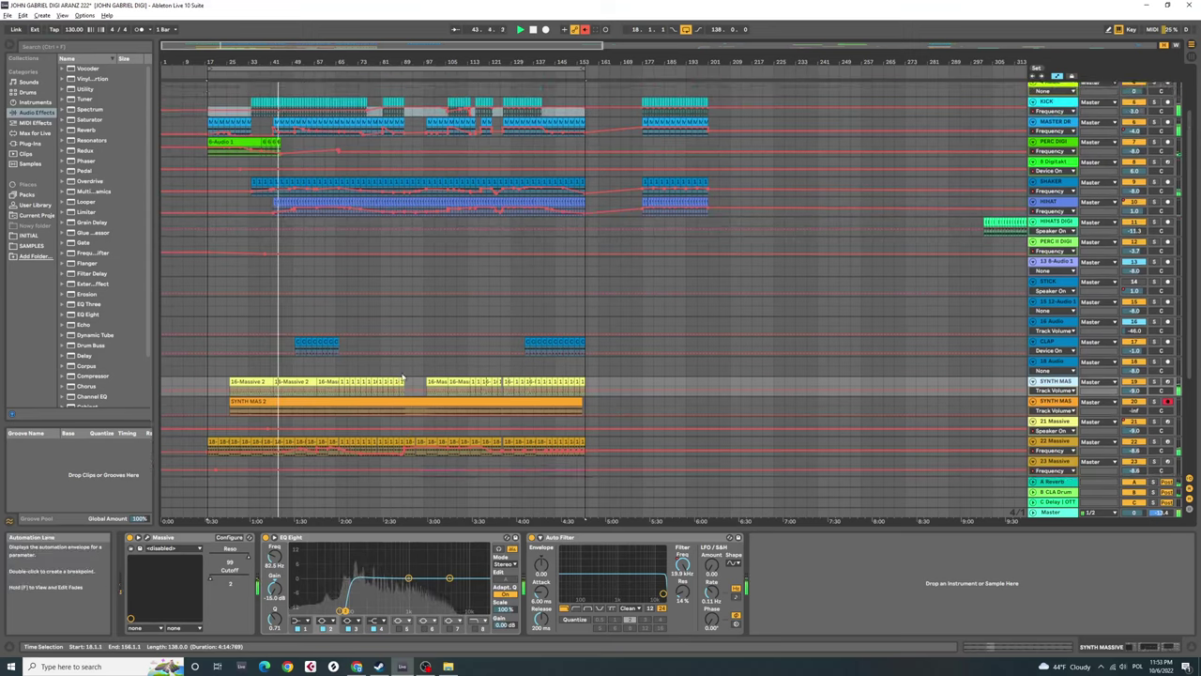
key(Tab)
key(Tab)
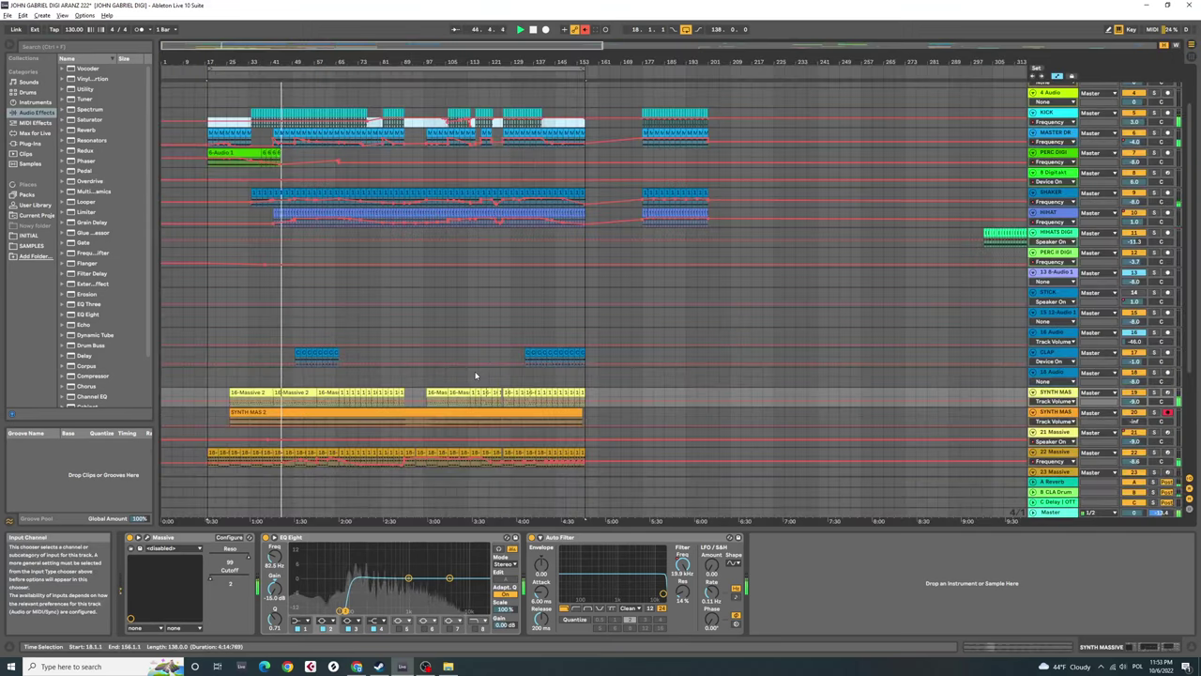
scroll(475, 375, down, 5)
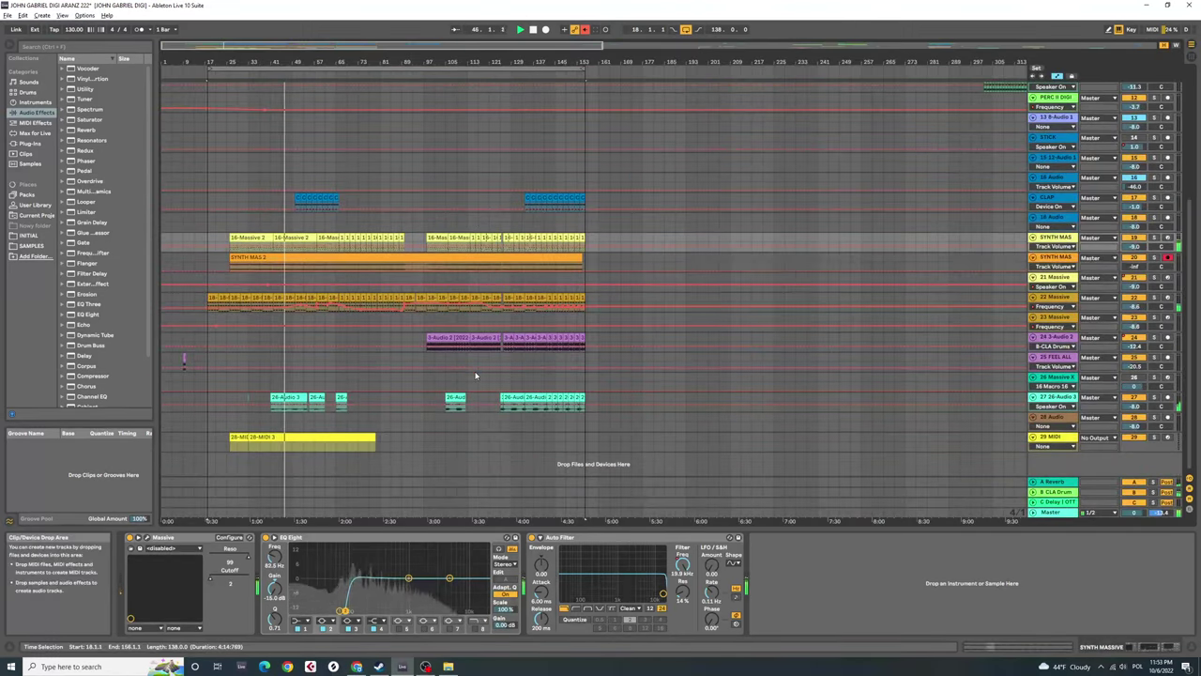
click(1063, 281)
click(1063, 300)
- Review the mixer channels in Session View and inspect the devices on the CLAP and MASTER DRUM tracks
key(Tab)
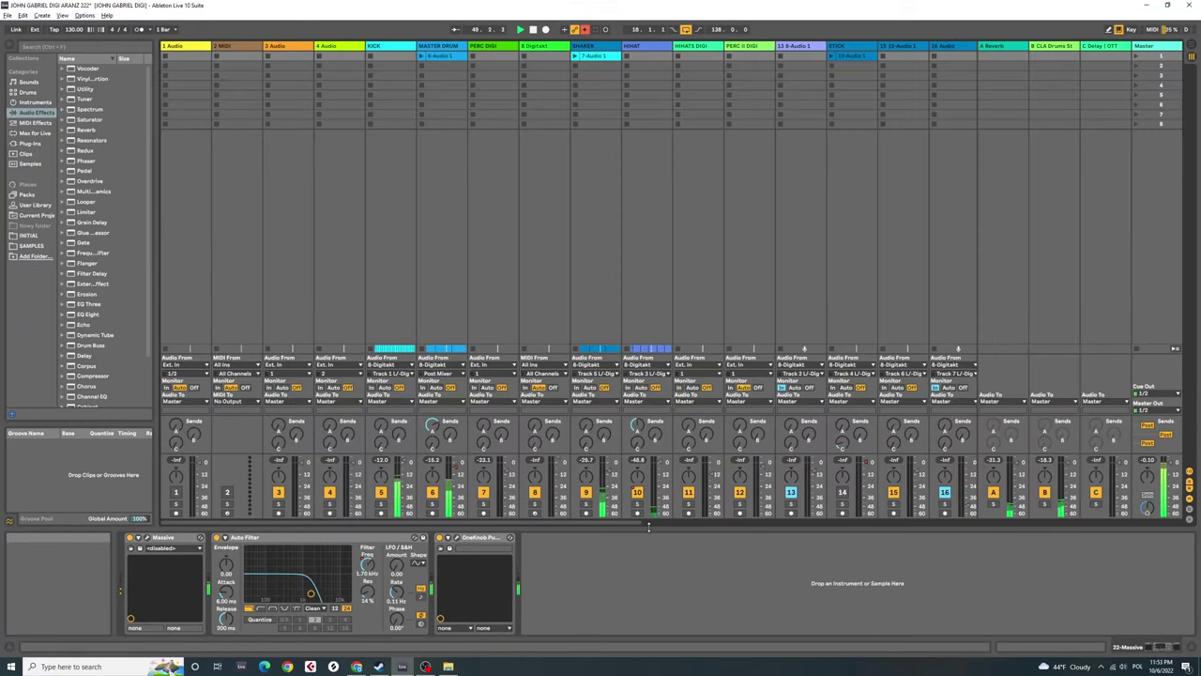
drag(633, 531, 861, 526)
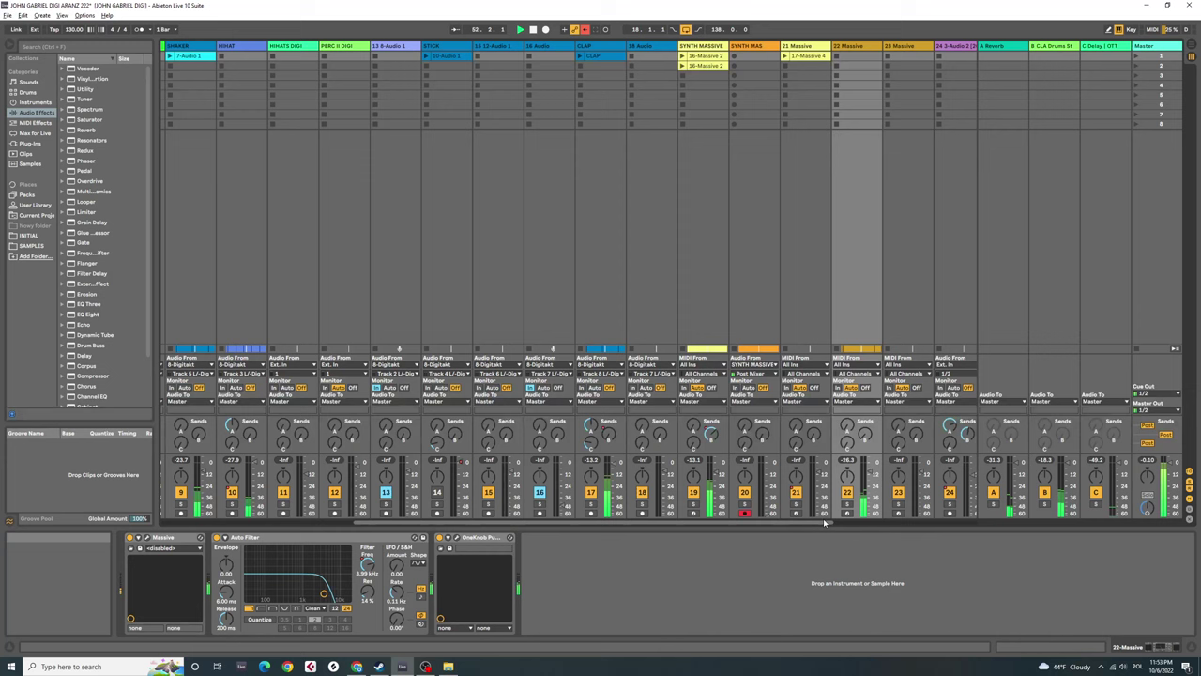
click(626, 289)
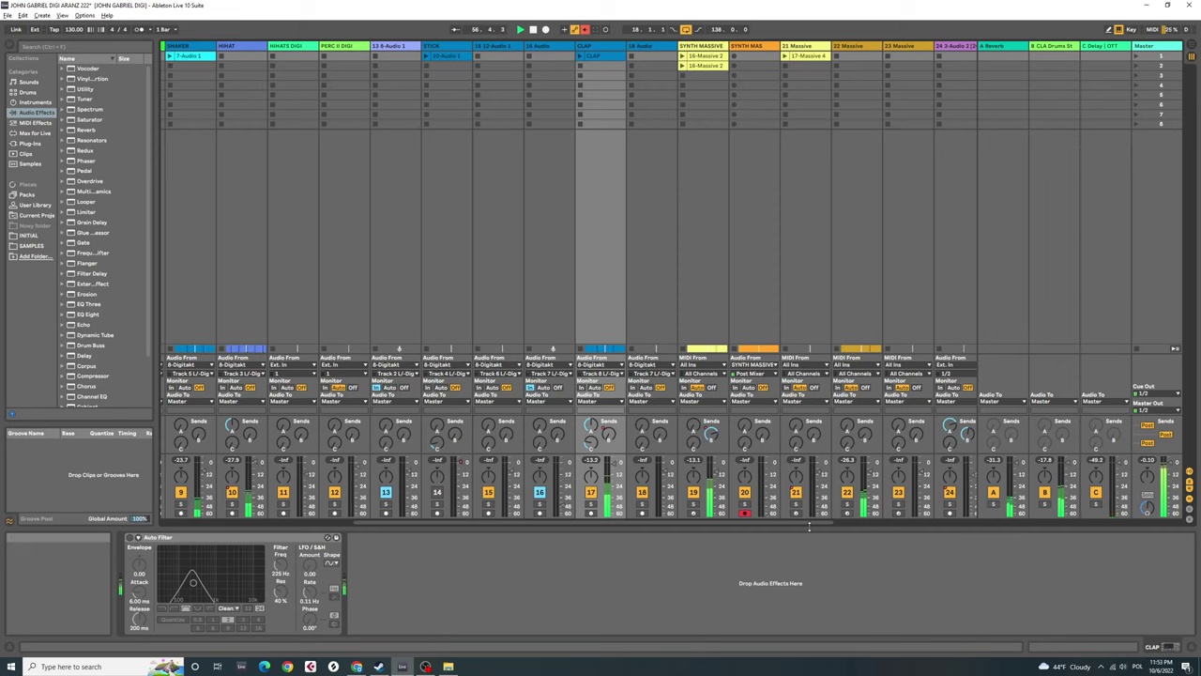
drag(663, 525, 424, 517)
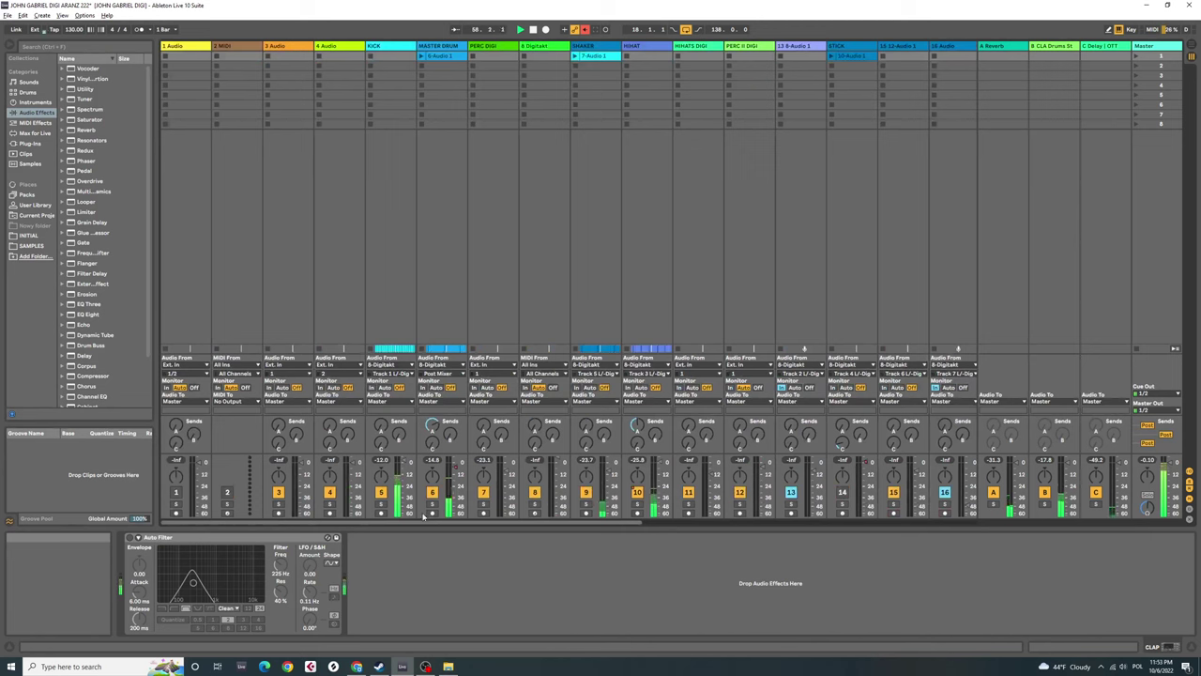
click(443, 270)
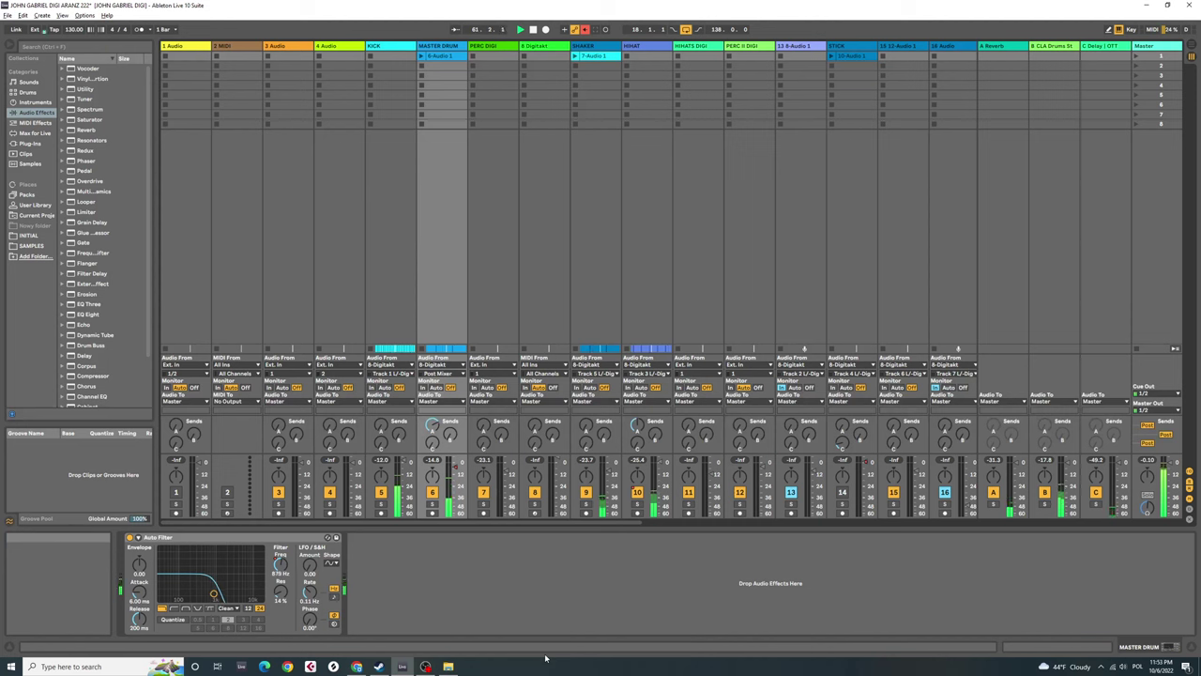
- Return to Arrangement View and inspect the device chains of the 21-Massive and SYNTH MASSIVE tracks
key(Tab)
key(Tab)
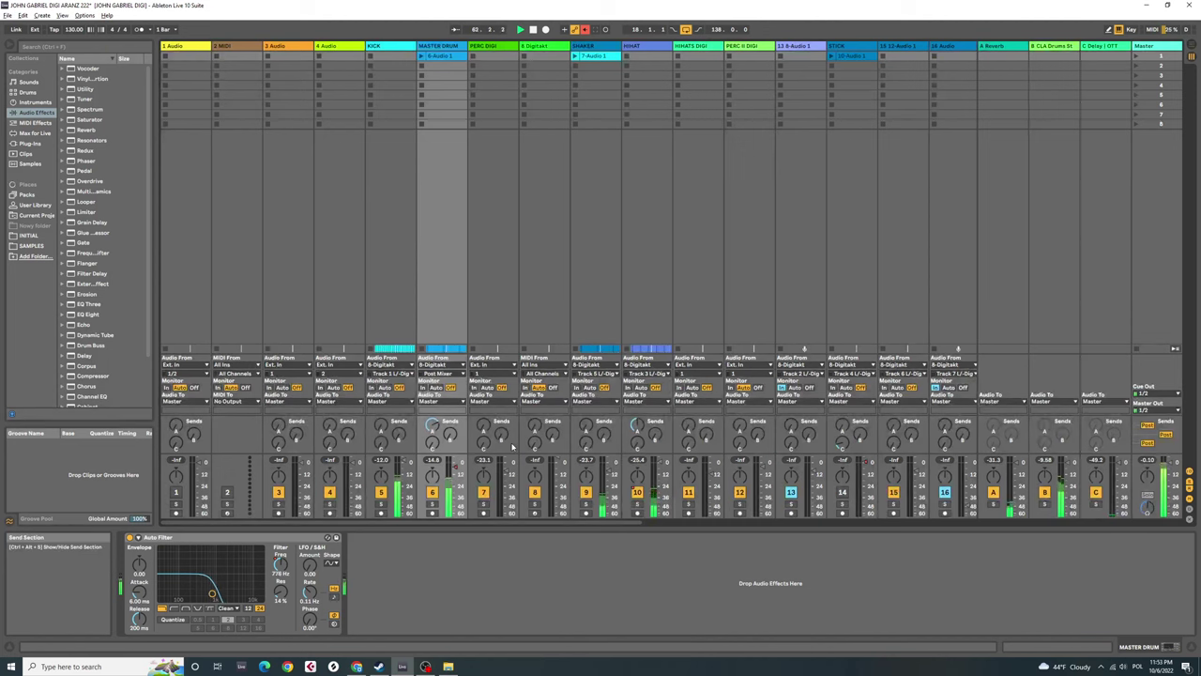
key(Tab)
key(Tab)
key(Tab)
key(Tab)
key(Tab)
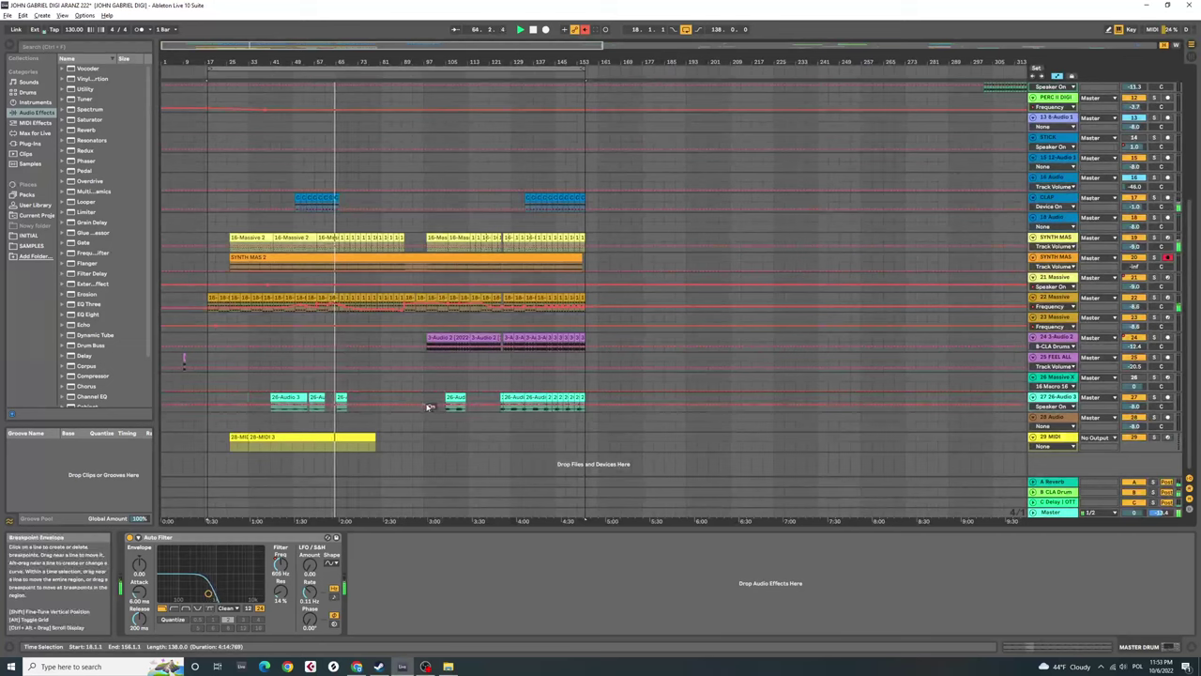
click(1043, 280)
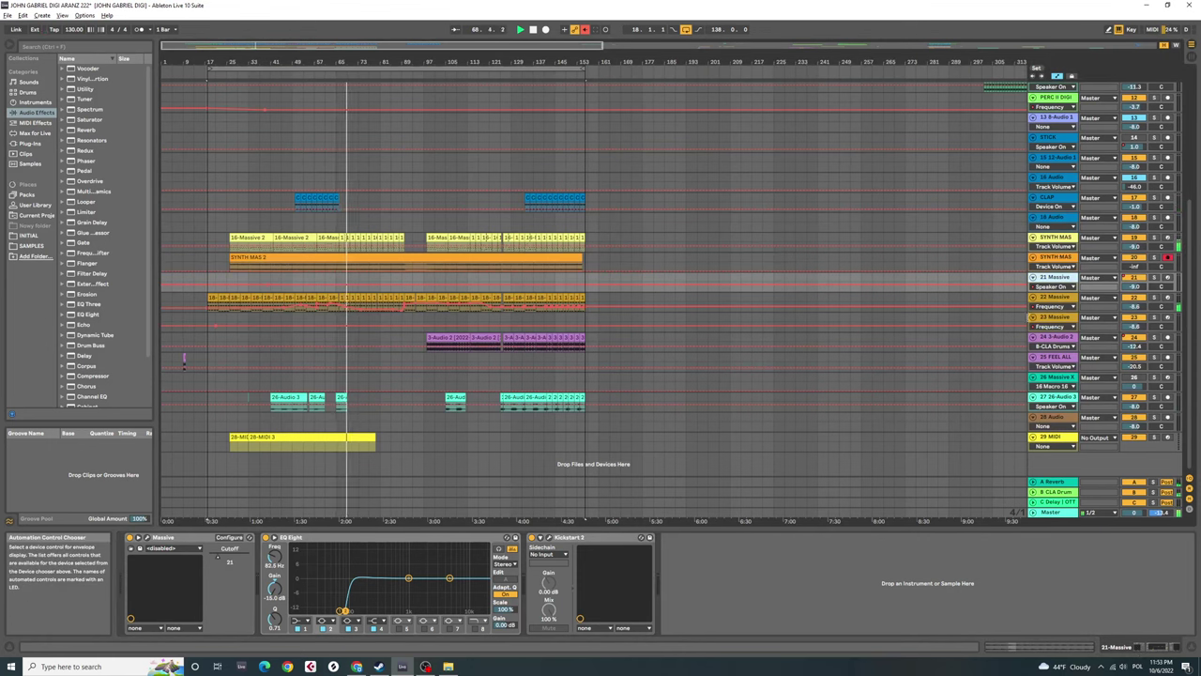
key(Up)
key(Up)
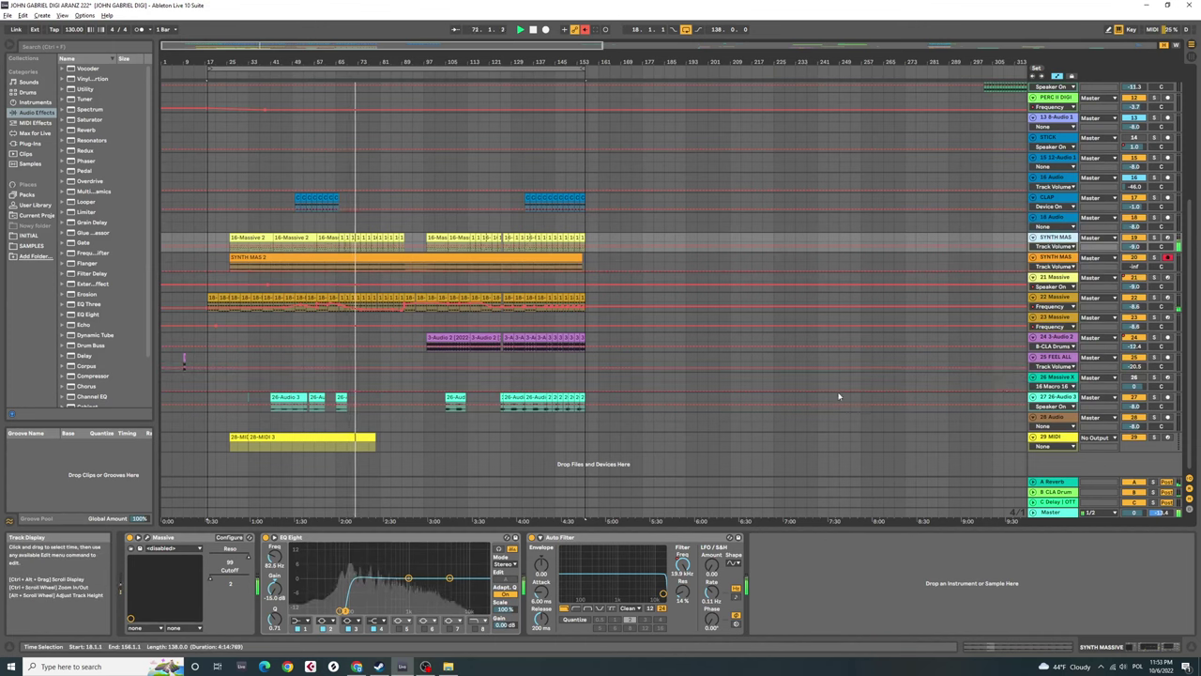
- Inspect the Auto Filter on the HIHAT, SHAKER and MASTER DRUM tracks
click(831, 441)
scroll(828, 439, up, 3)
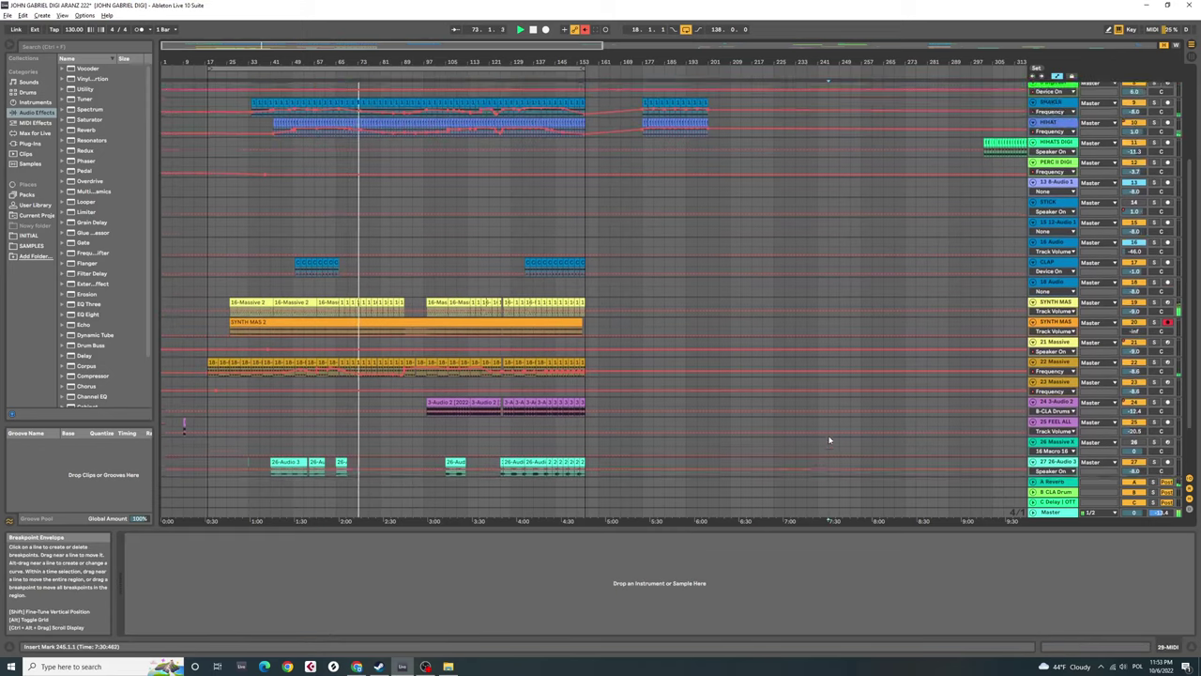
scroll(829, 439, up, 6)
click(1046, 211)
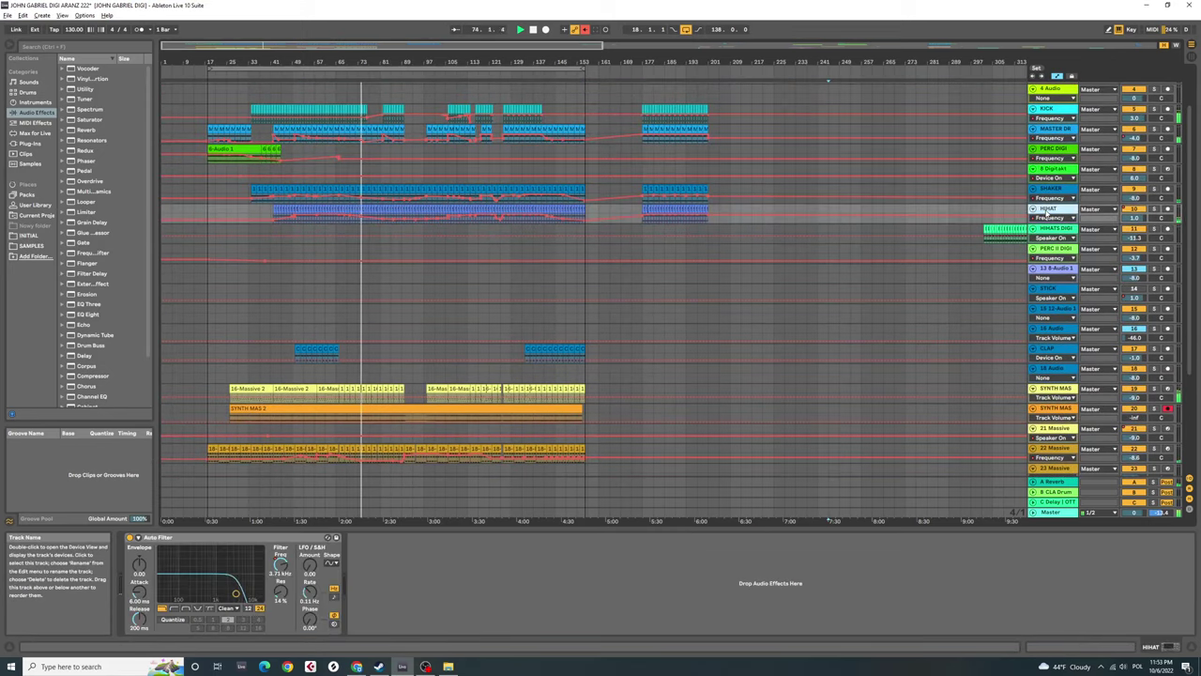
click(1046, 191)
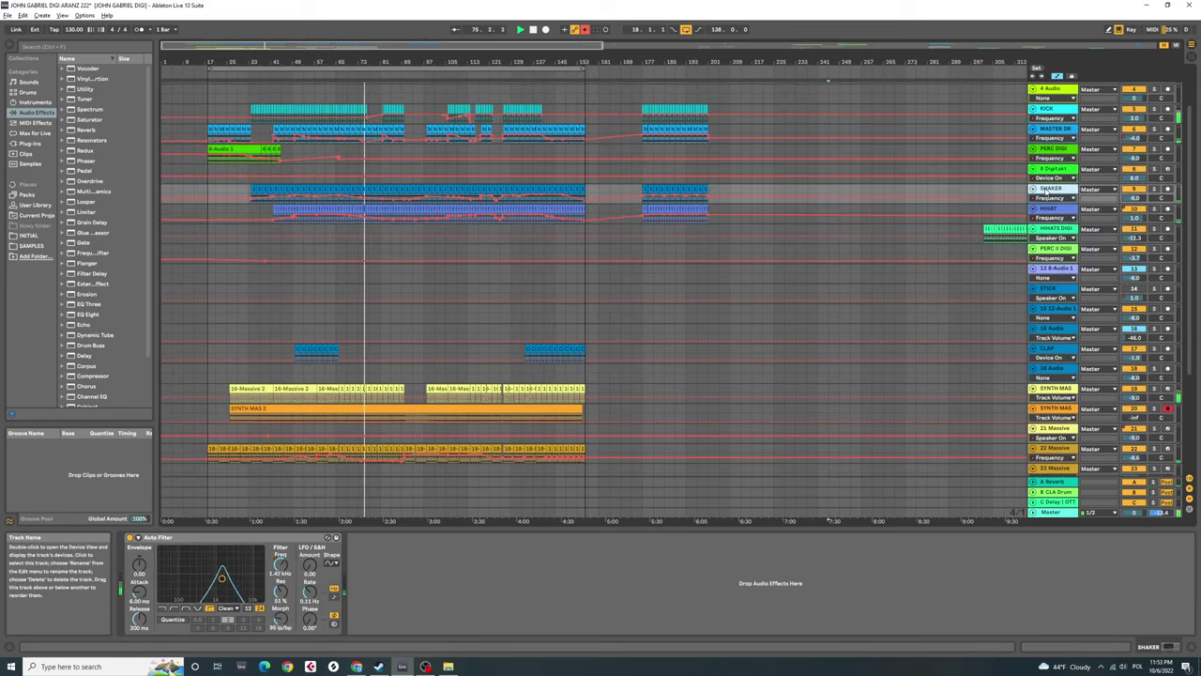
click(1054, 128)
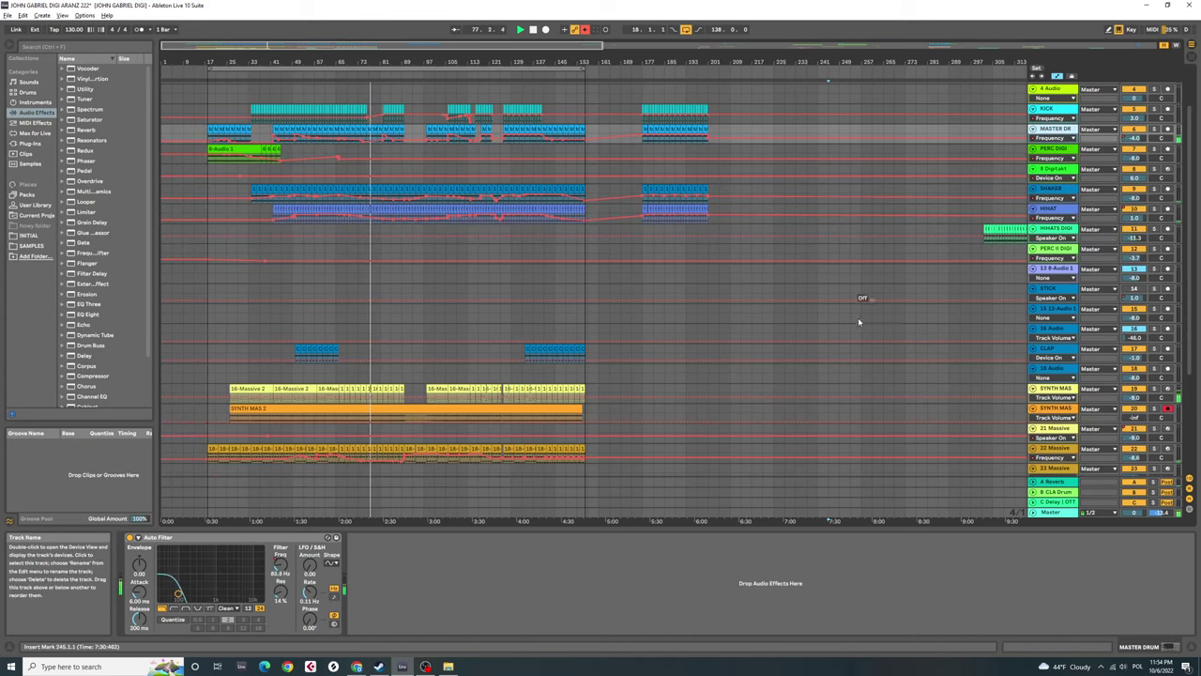
- Audition the SYNTH MASSIVE track in solo and restore the full mix
scroll(864, 329, down, 8)
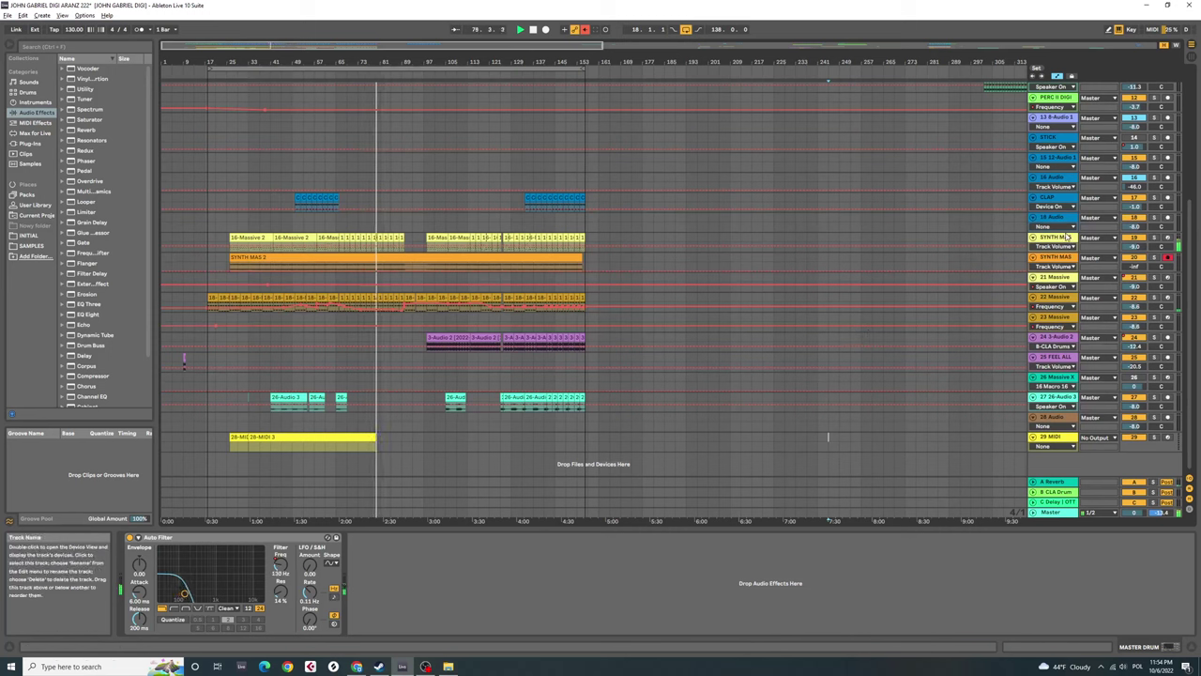
click(1067, 238)
click(1155, 239)
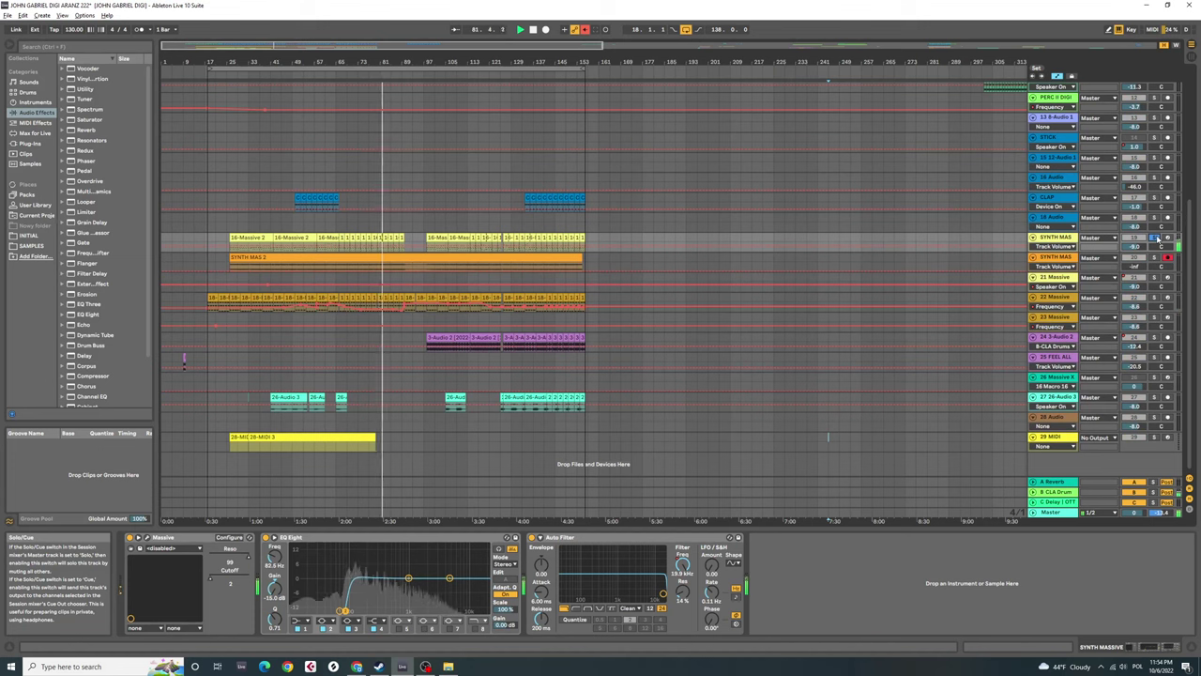
click(1155, 239)
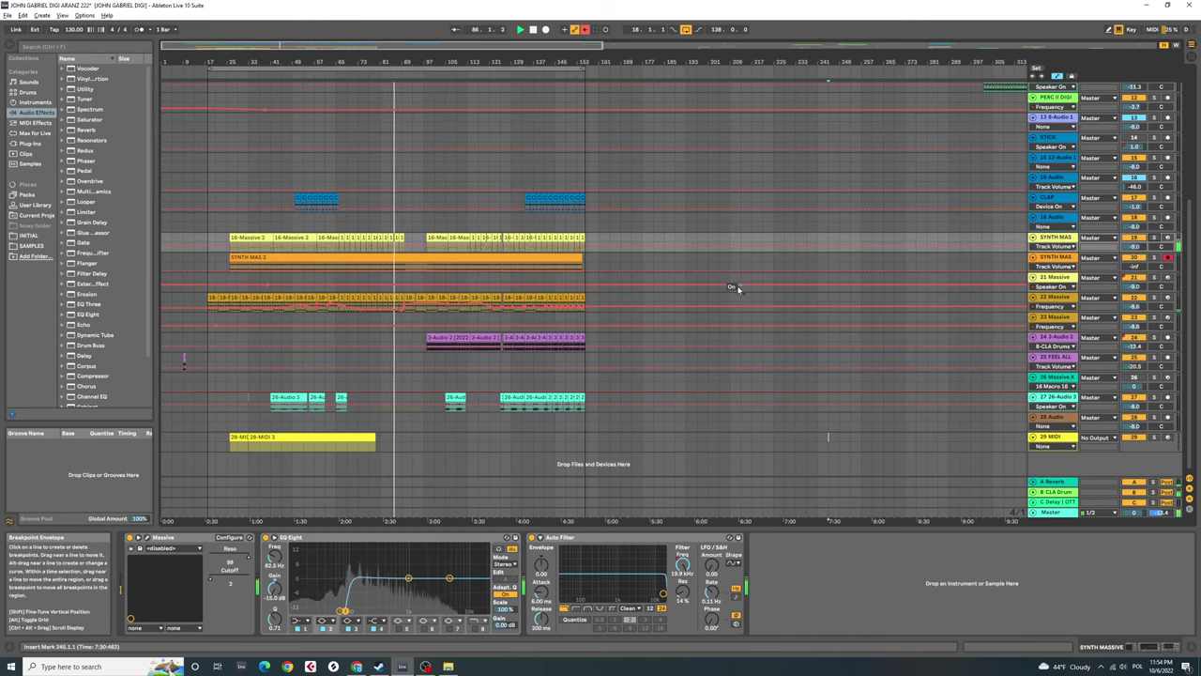
- Audition the 22-Massive track in solo with its Massive synth window open, closing the window when done
scroll(738, 288, up, 5)
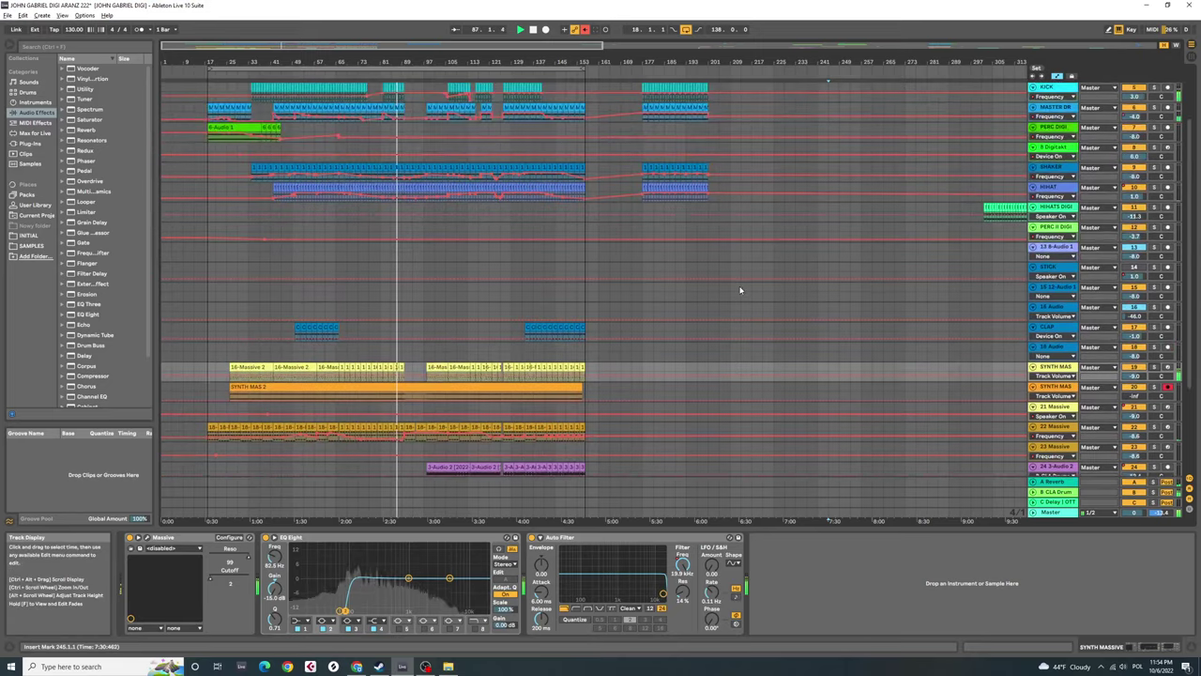
scroll(740, 290, up, 3)
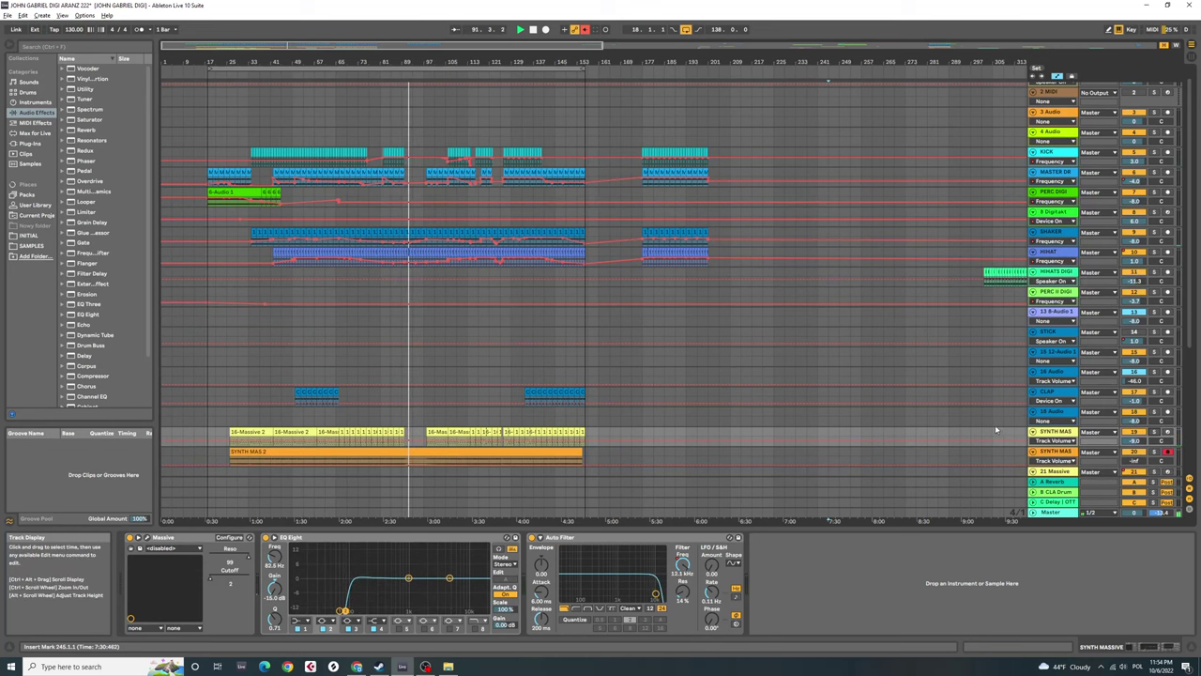
scroll(976, 403, down, 3)
scroll(966, 397, down, 6)
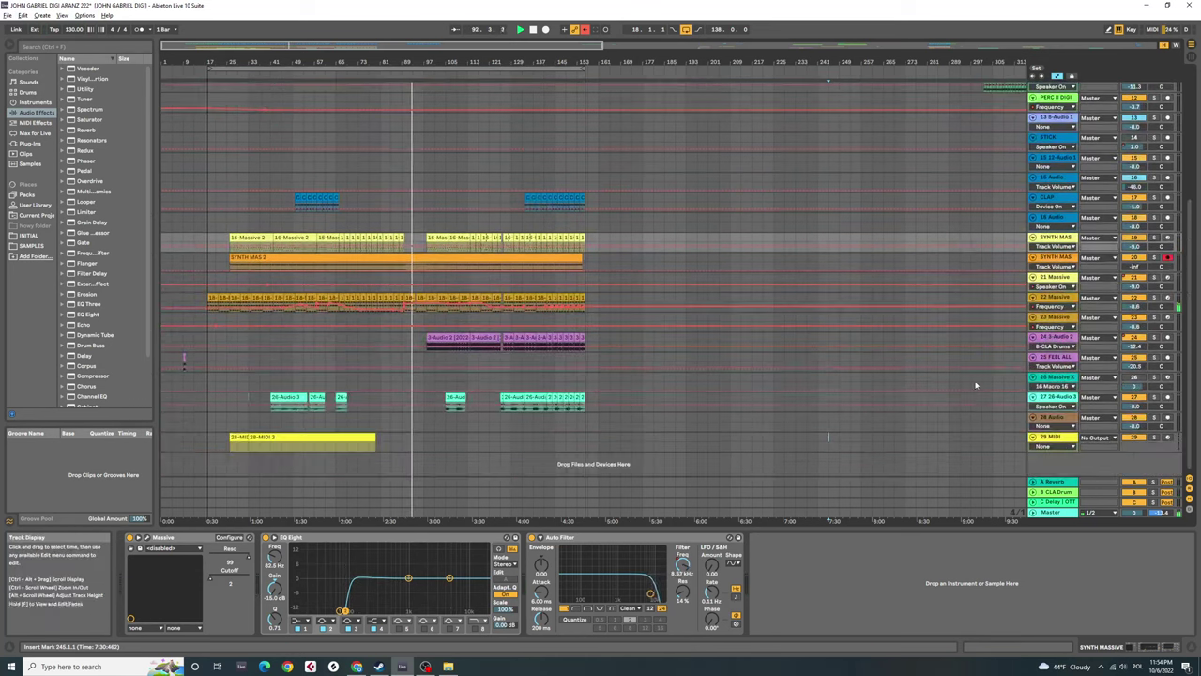
click(1055, 298)
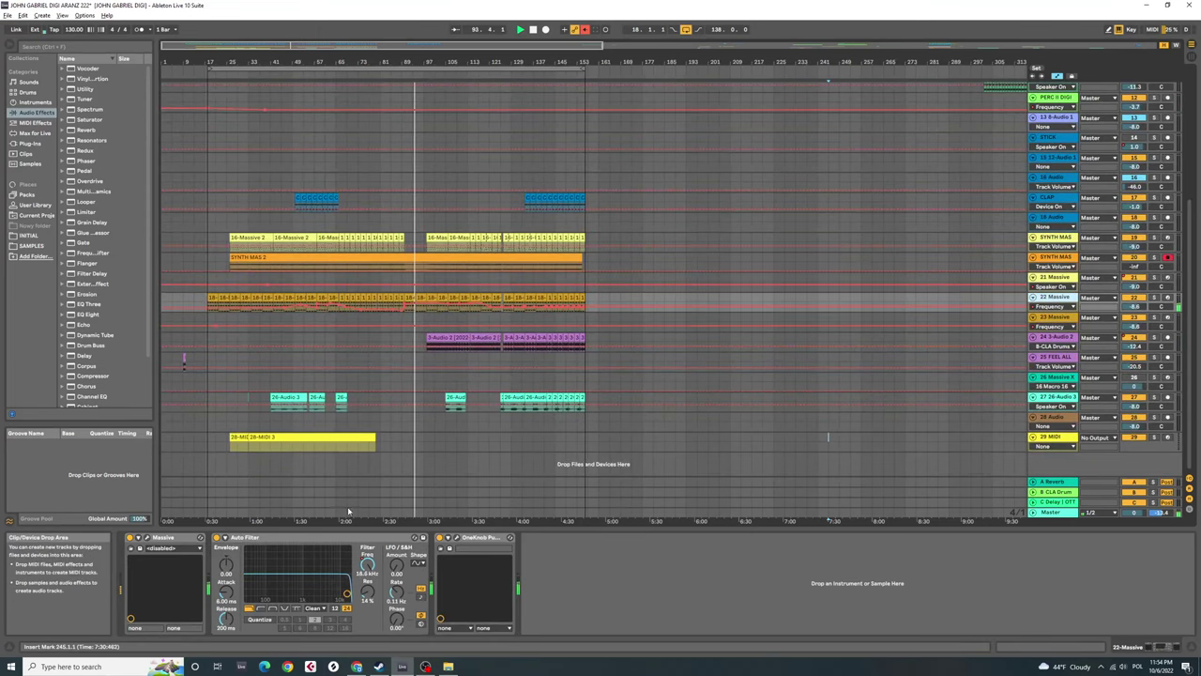
click(147, 538)
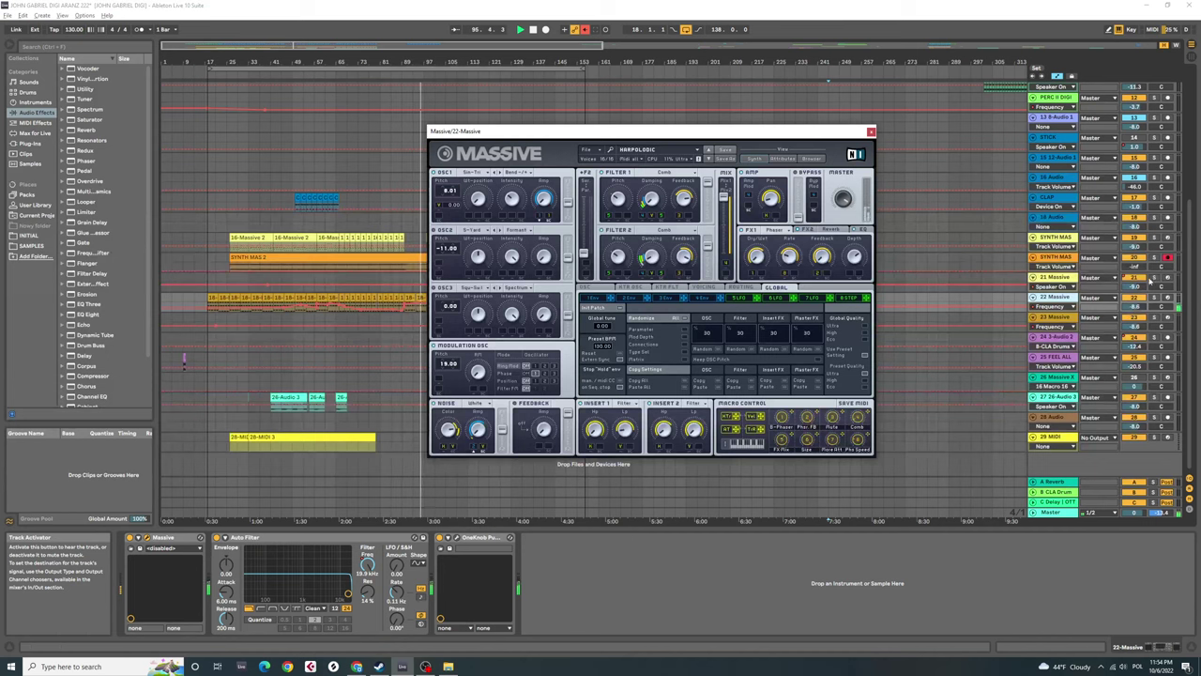
click(1157, 299)
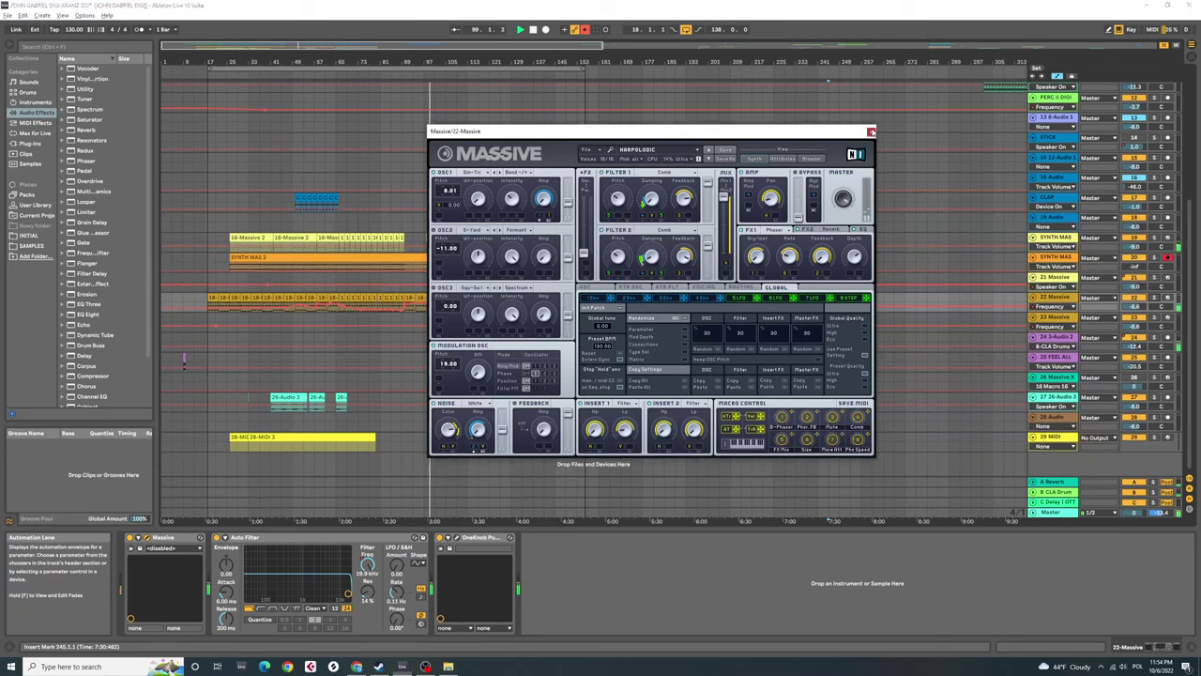
click(868, 131)
scroll(856, 246, up, 4)
scroll(859, 253, up, 4)
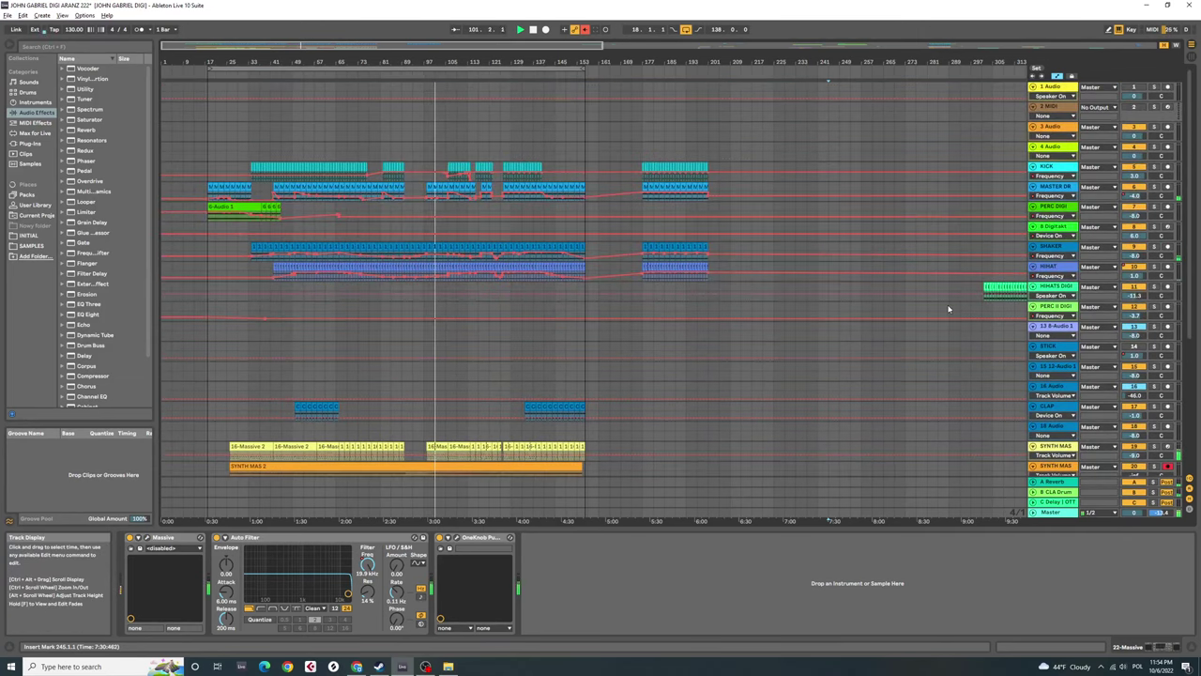
- Inspect the SYNTH MASSIVE track's device chain and its Massive synth window, closing the window when done
scroll(948, 308, down, 7)
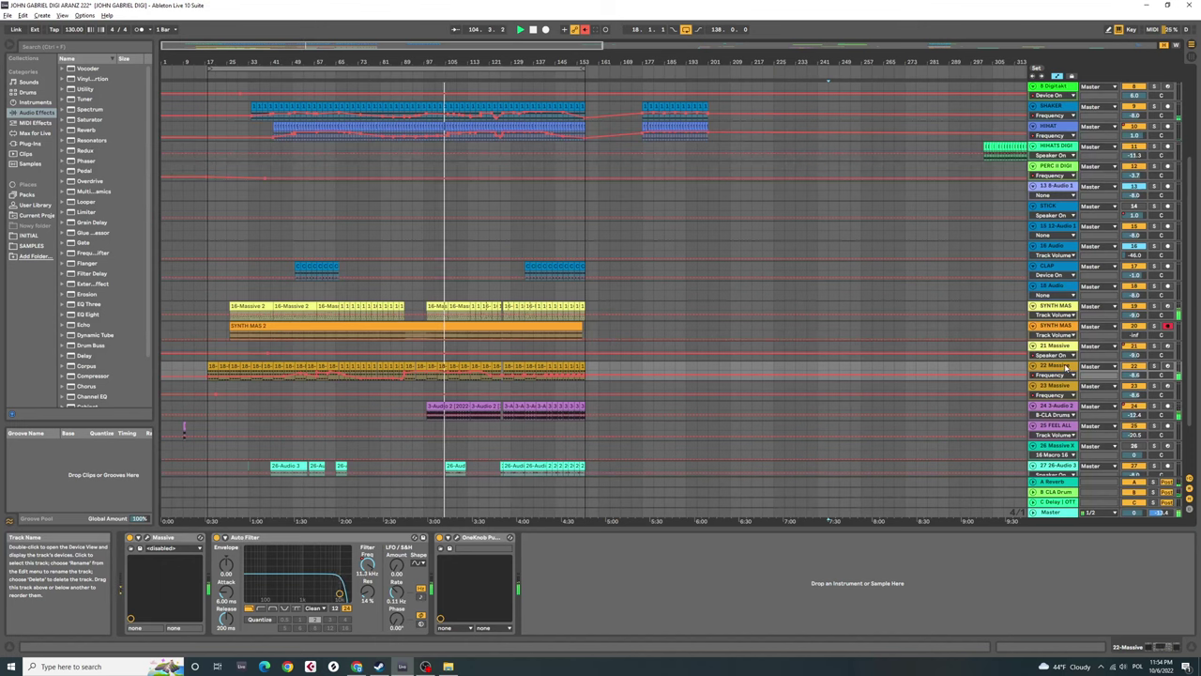
click(1053, 309)
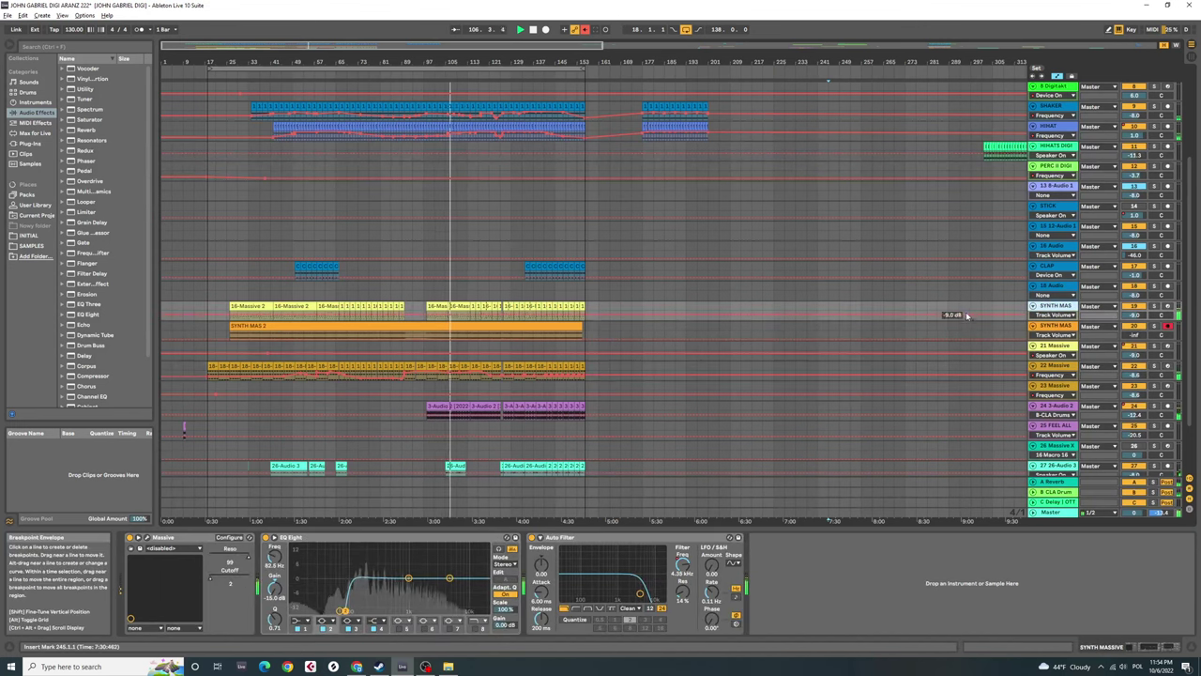
scroll(963, 304, up, 5)
scroll(963, 304, down, 5)
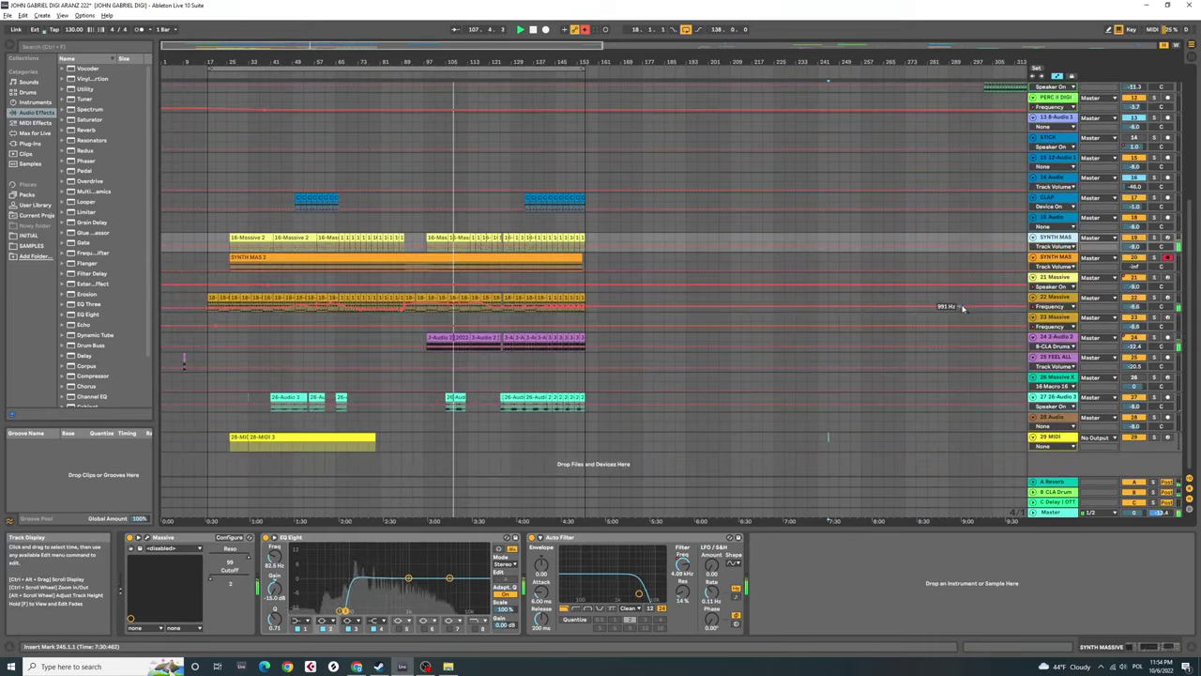
scroll(957, 298, up, 5)
scroll(948, 310, down, 5)
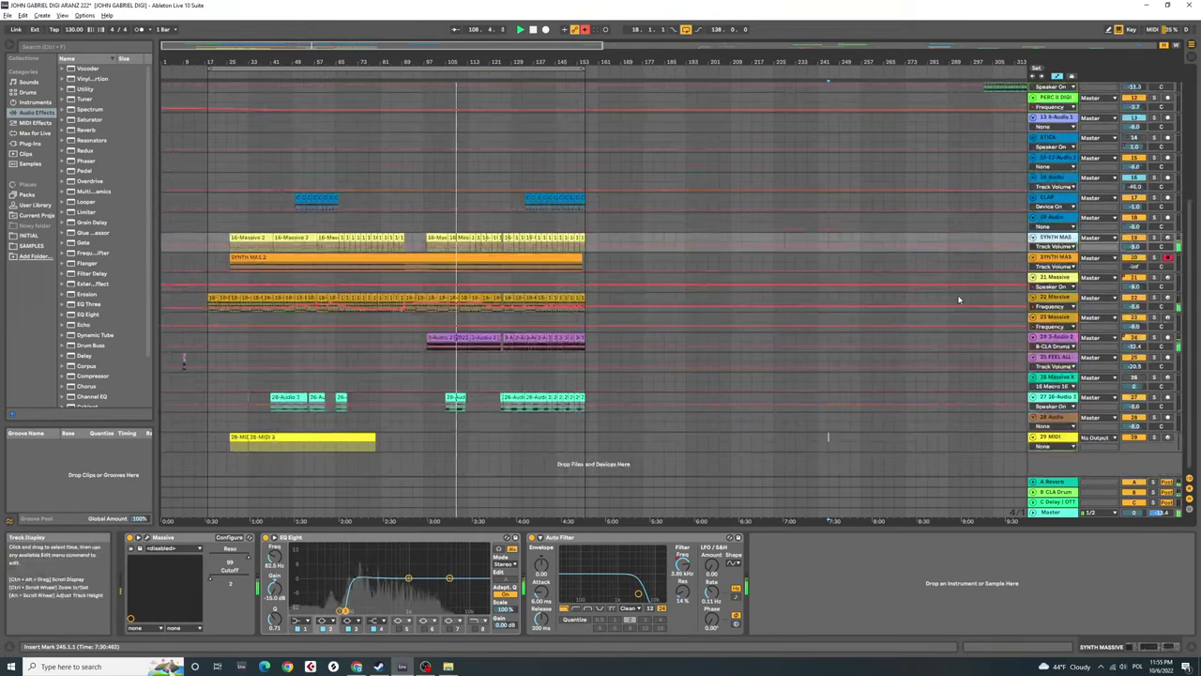
scroll(871, 344, up, 1)
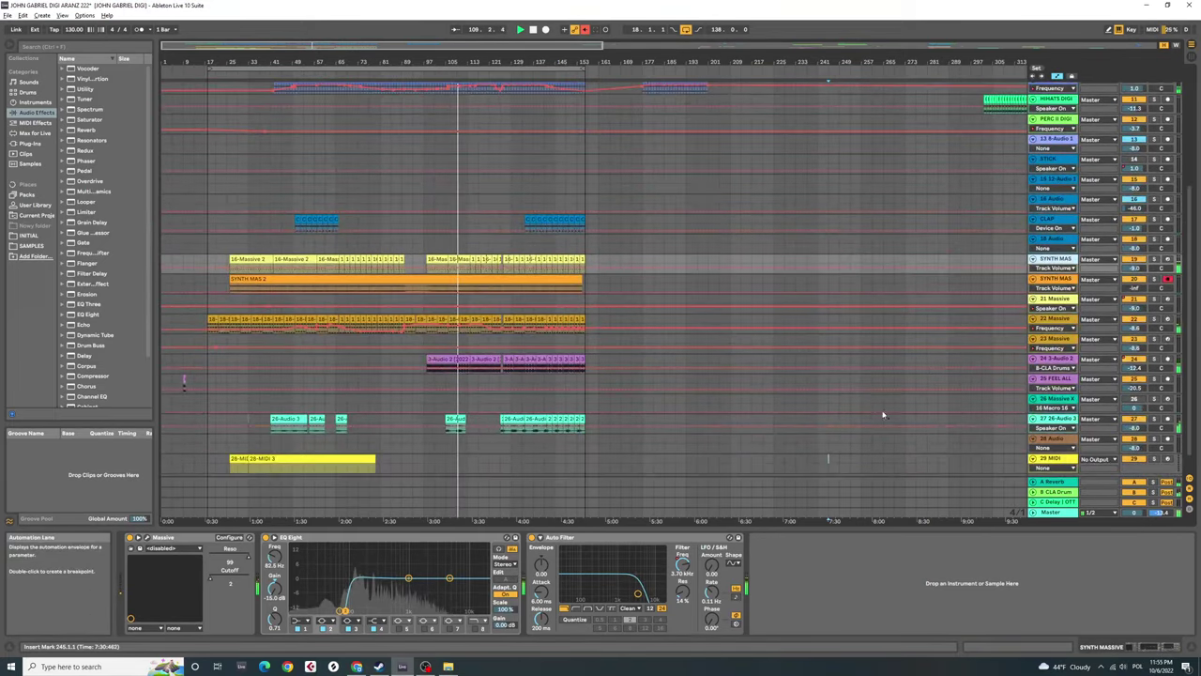
click(147, 539)
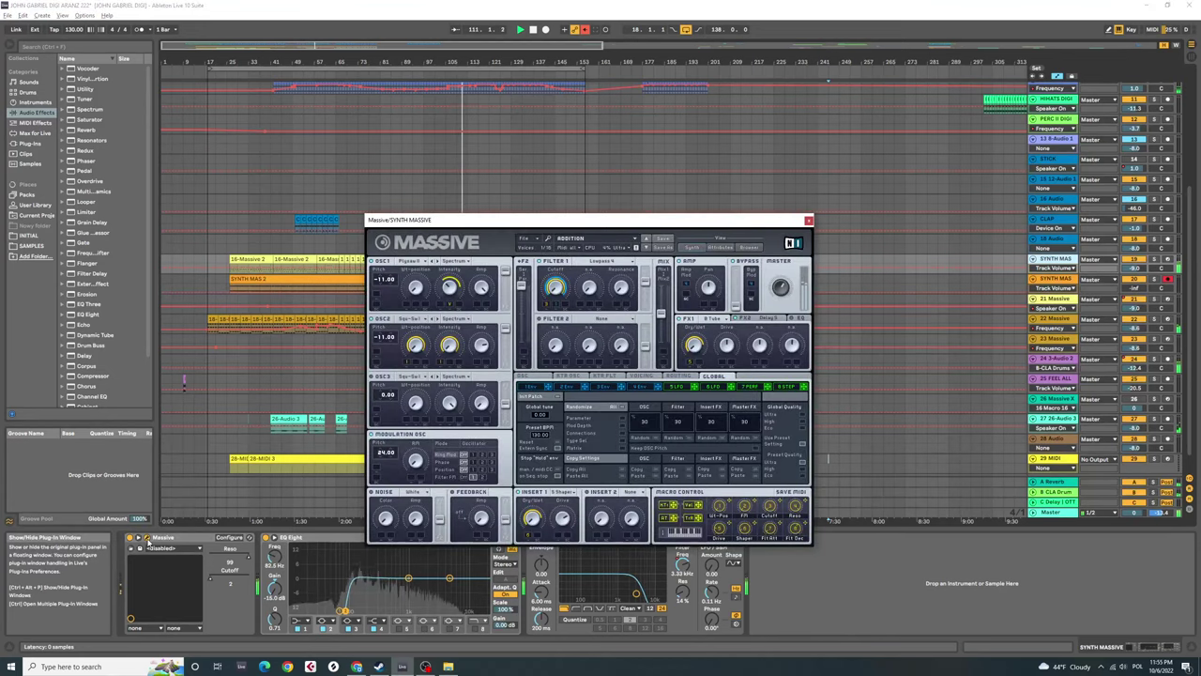
click(147, 539)
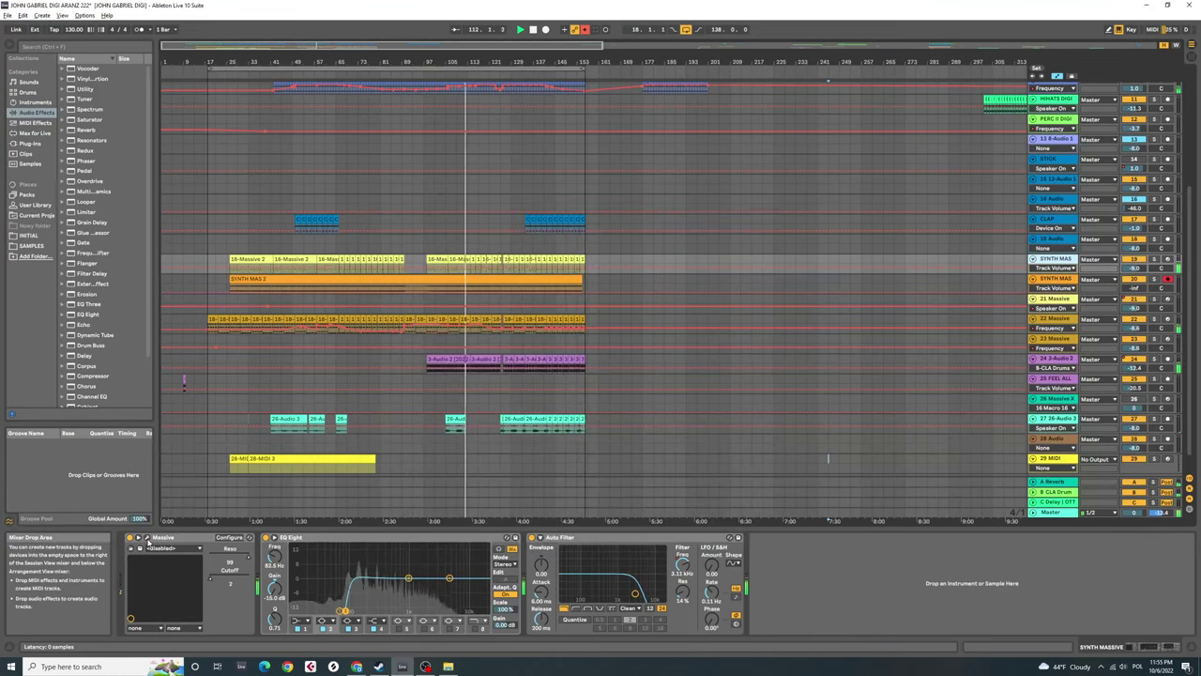
- Inspect the 21-Massive device chain, and view the synth tracks in the Session View mixer with SYNTH MASSIVE selected
scroll(961, 335, down, 1)
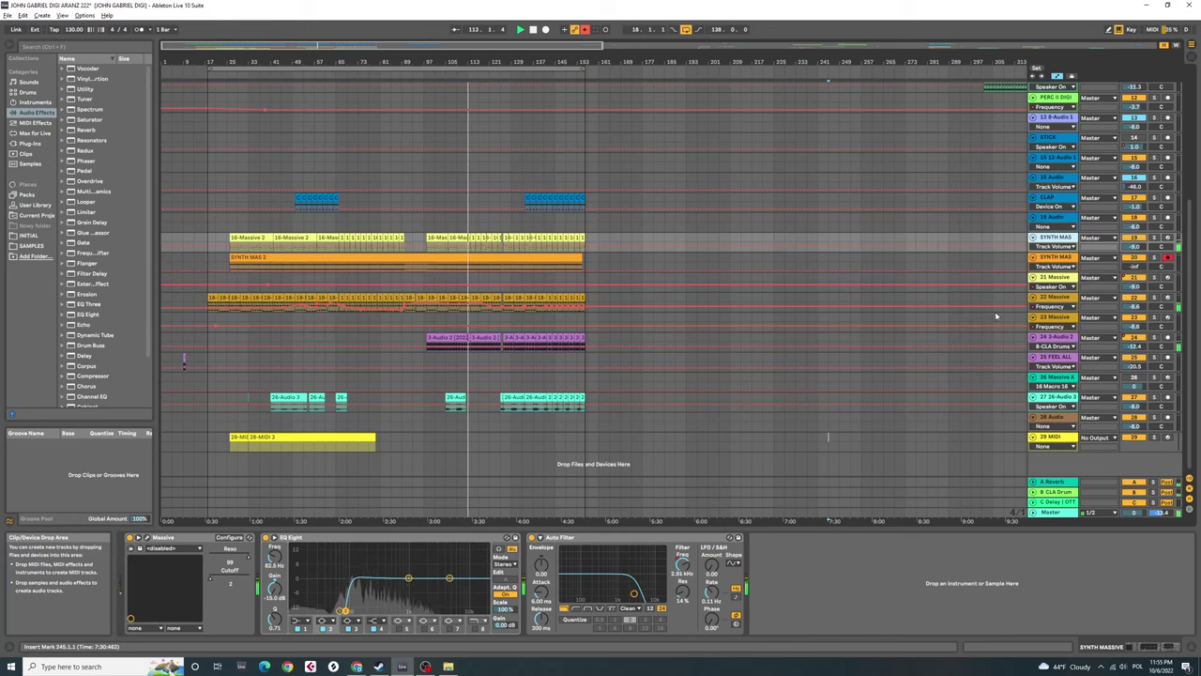
click(1051, 283)
key(Tab)
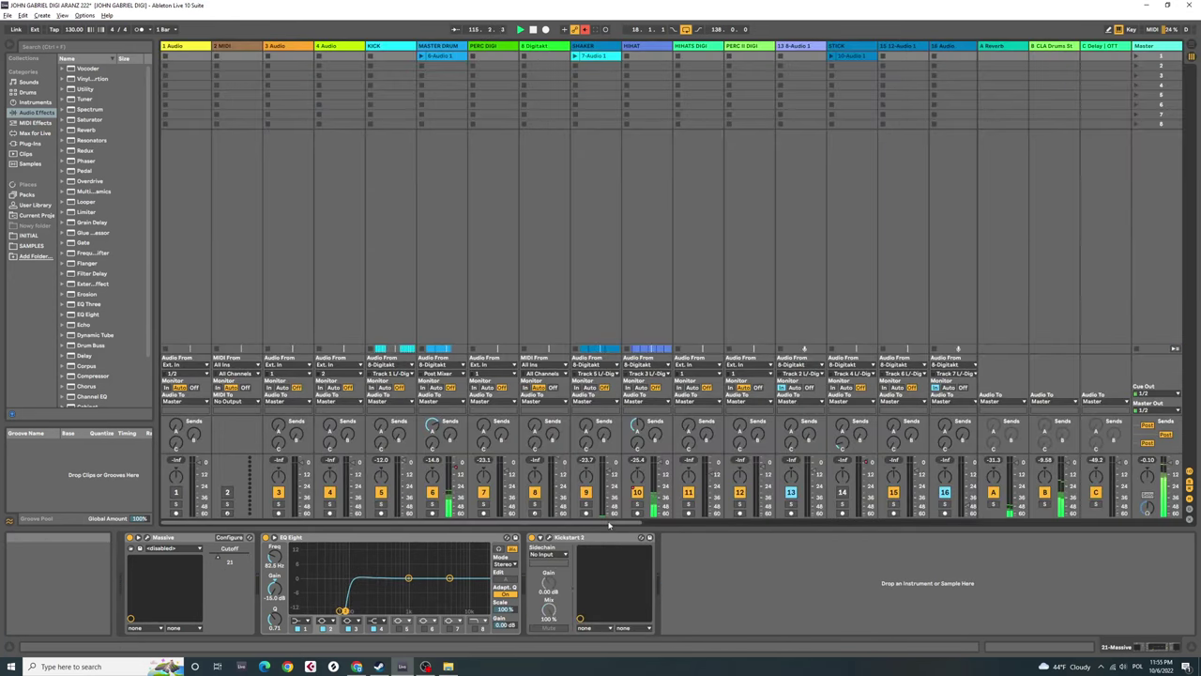
drag(702, 523, 887, 519)
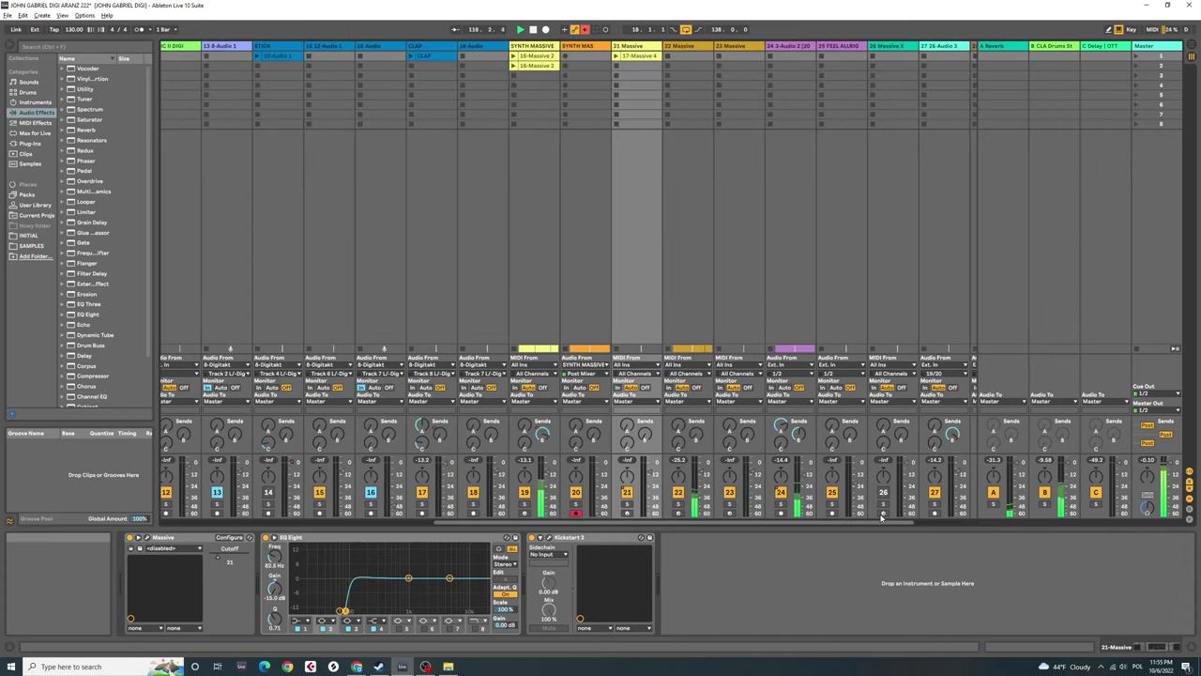
click(533, 271)
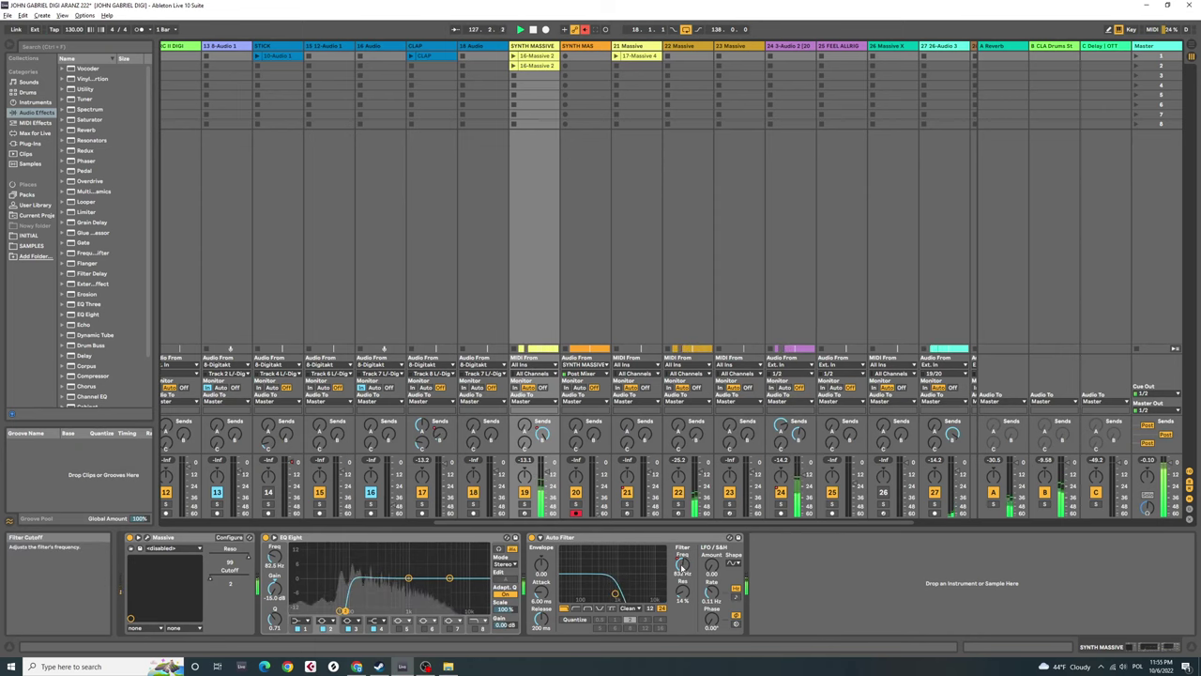
- Compare the Arrangement and Session Views during playback, finishing with a look at the arrangement's drum tracks
key(Tab)
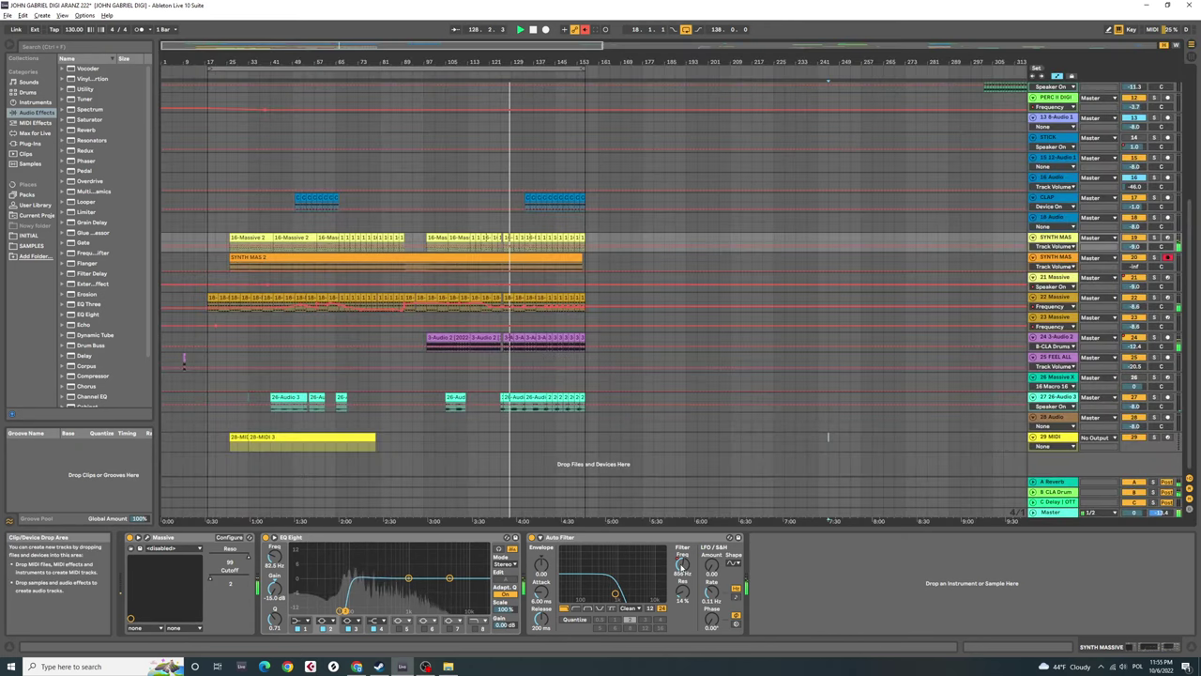
key(Tab)
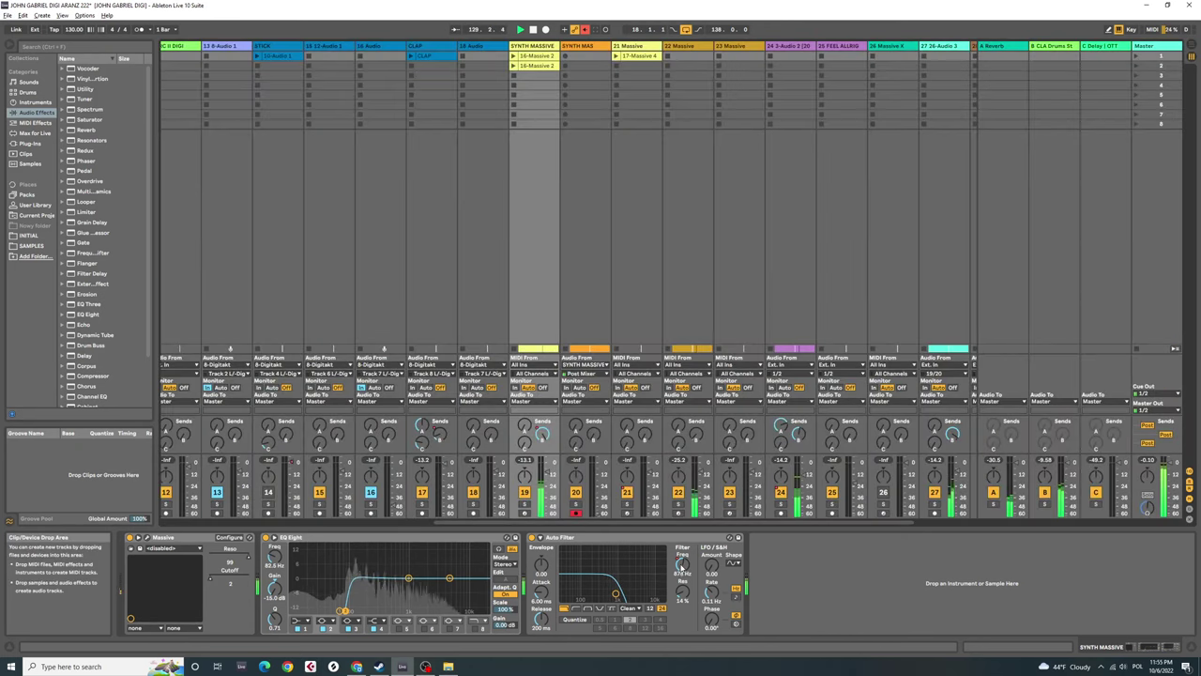
key(Tab)
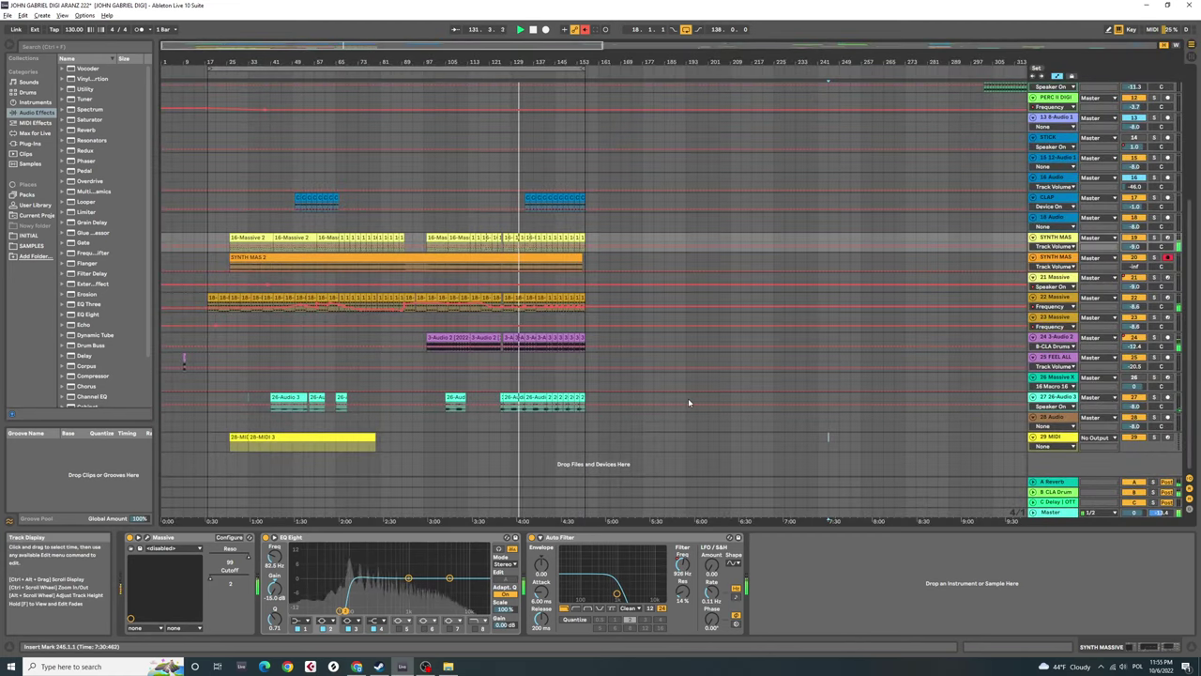
click(682, 441)
scroll(681, 433, up, 5)
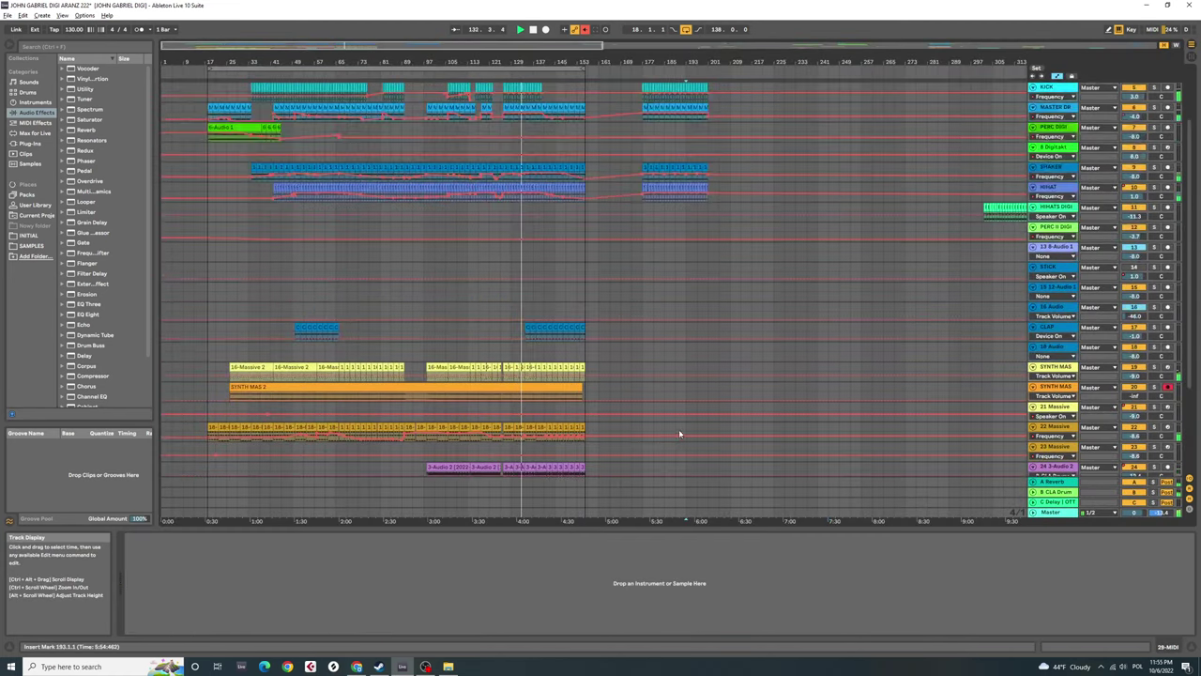
- Inspect the SYNTH MASSIVE track's Auto Filter in Session View and return to Arrangement View
click(611, 275)
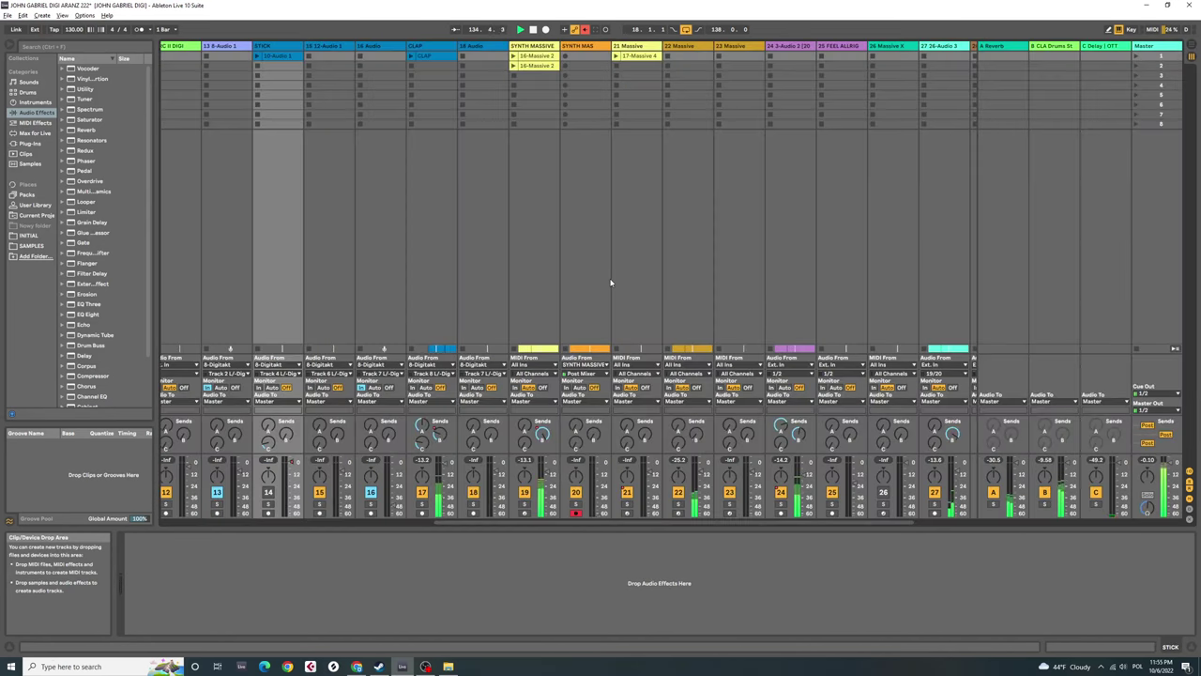
click(544, 318)
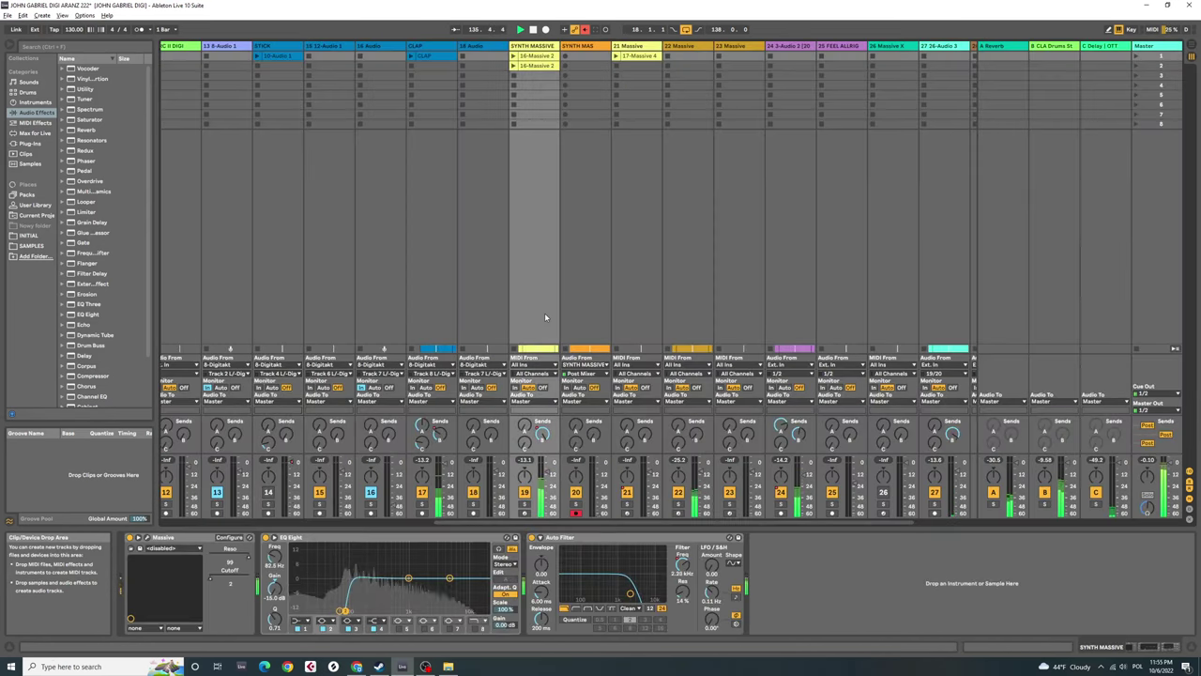
key(Tab)
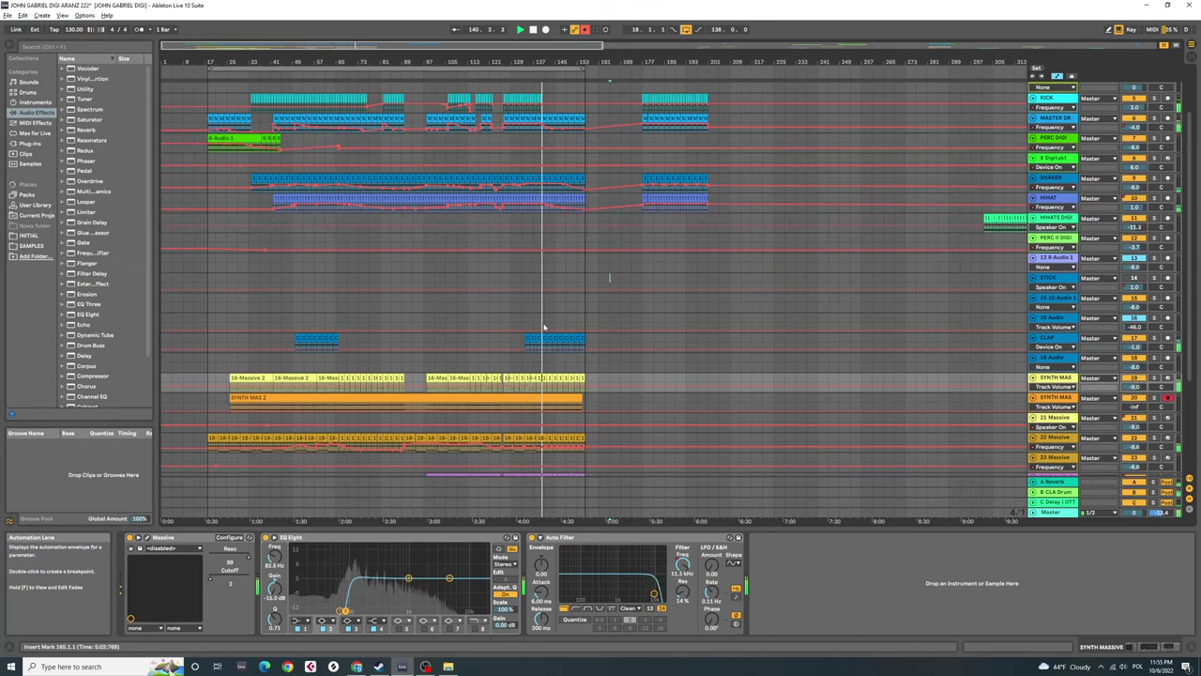
- Fade the Master track's volume gradually down to about -33 dB in the Session View mixer, and switch to OBS
key(Tab)
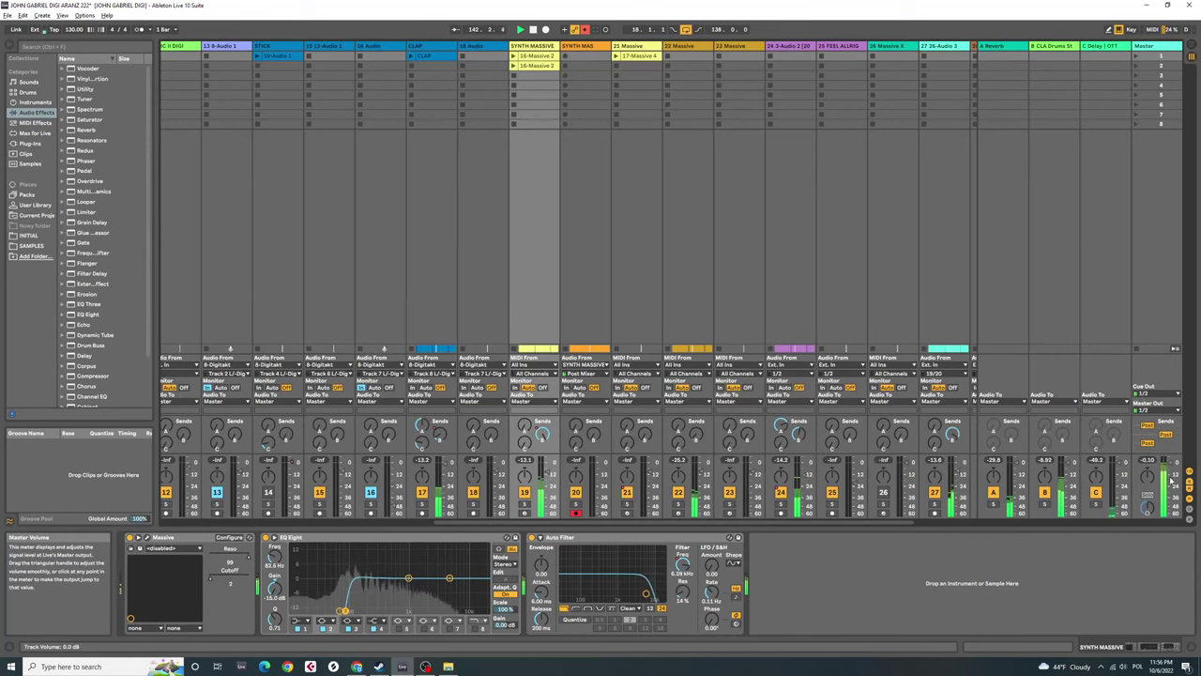
drag(1176, 464, 1176, 467)
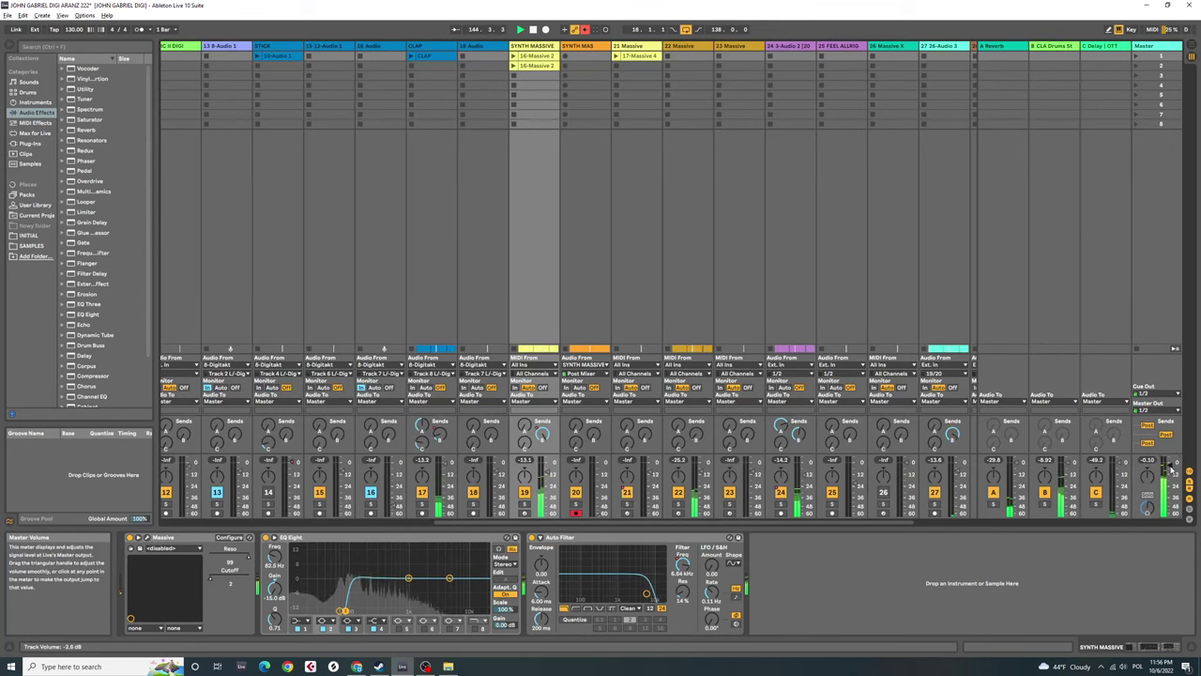
drag(1176, 467, 1175, 479)
key(Tab)
key(Tab)
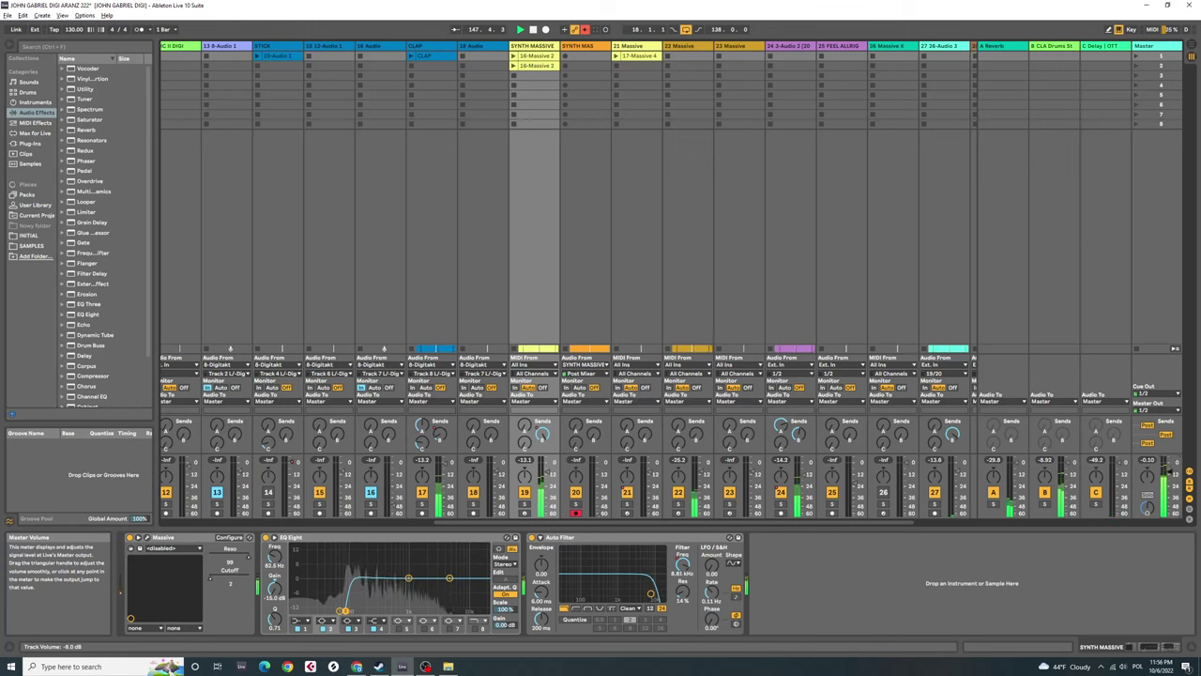
key(Tab)
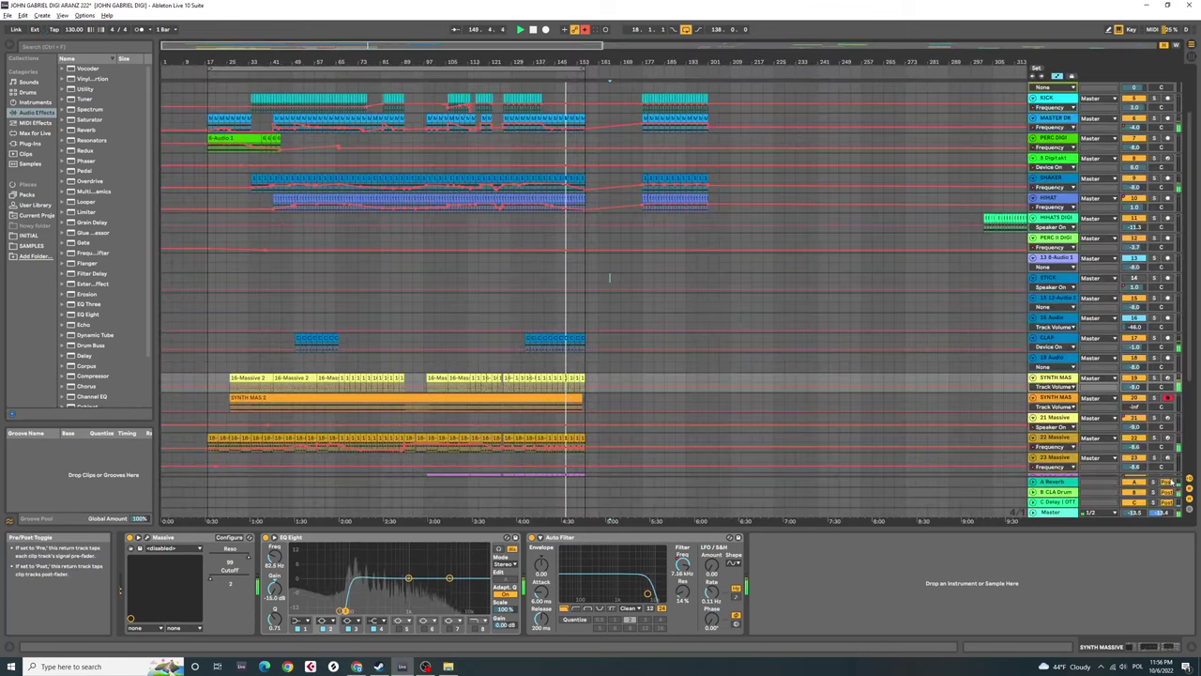
key(Tab)
drag(1176, 480, 1176, 495)
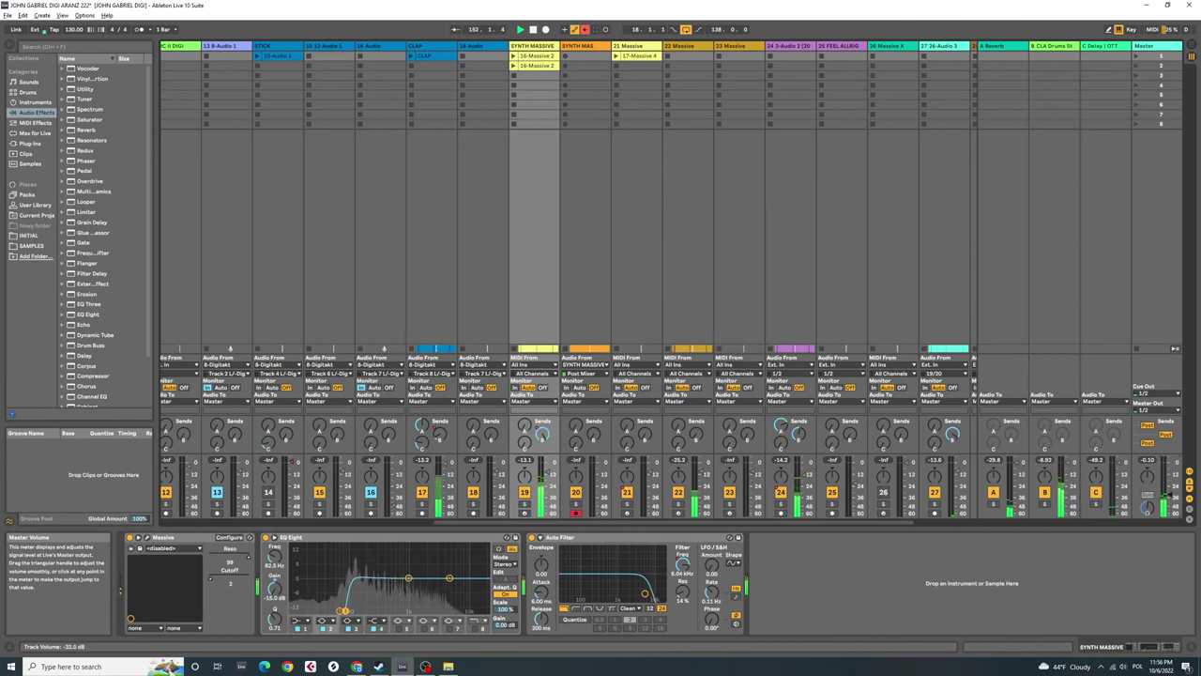
click(425, 667)
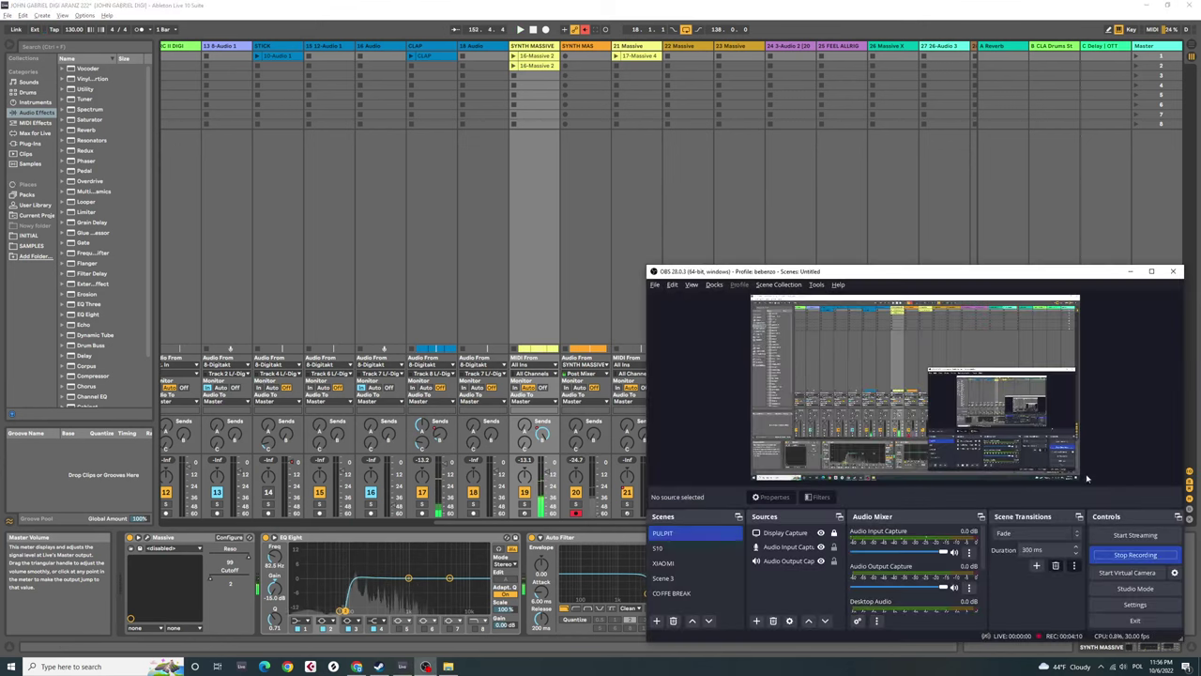